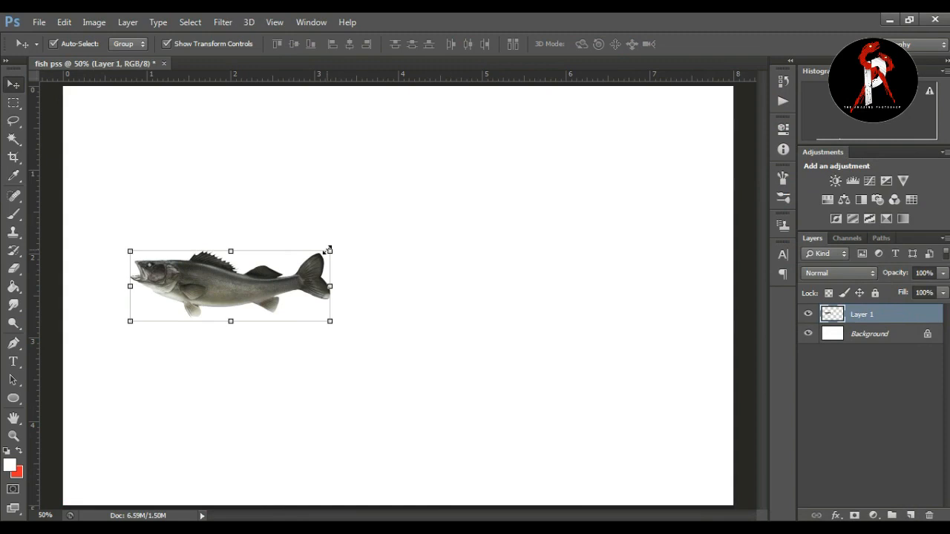
Add a new layer beneath the fish and fill it with black (000000)
{"action": "left_click", "coordinate": [869, 337]}
{"action": "left_click", "coordinate": [908, 515]}
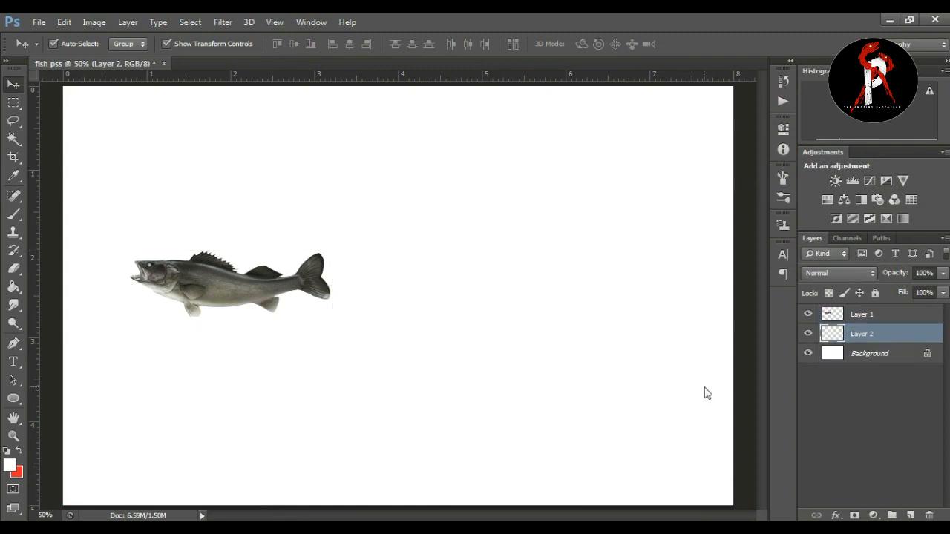
{"action": "left_click", "coordinate": [13, 287]}
{"action": "left_click", "coordinate": [9, 466]}
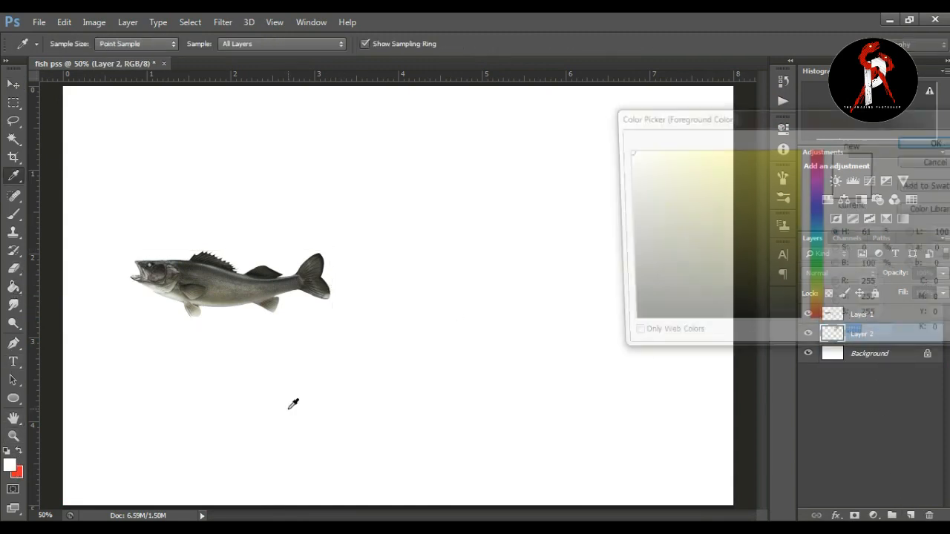
{"action": "type", "text": "000000"}
{"action": "key", "text": "Return"}
{"action": "left_click", "coordinate": [542, 227]}
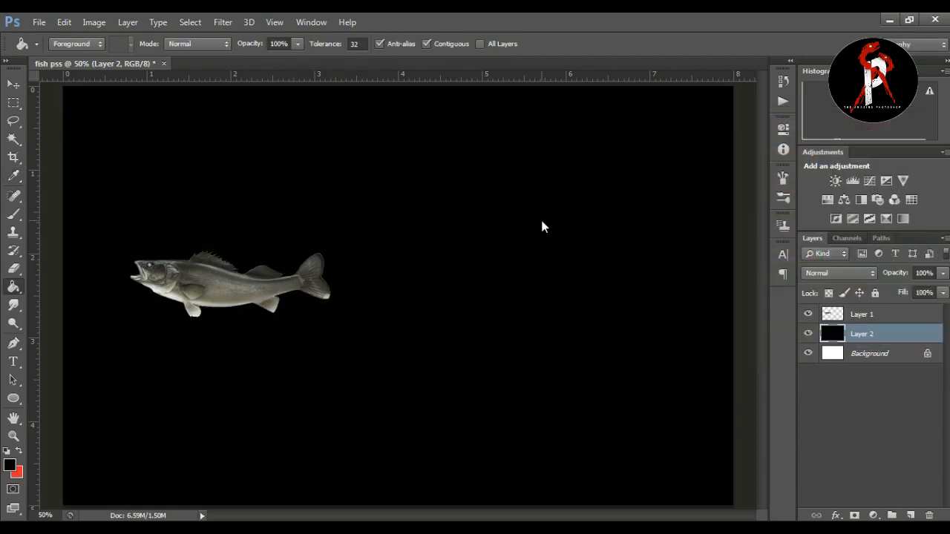
Flip the fish horizontally so it faces right, enlarge it and place it near the middle of the canvas
{"action": "left_click", "coordinate": [12, 85]}
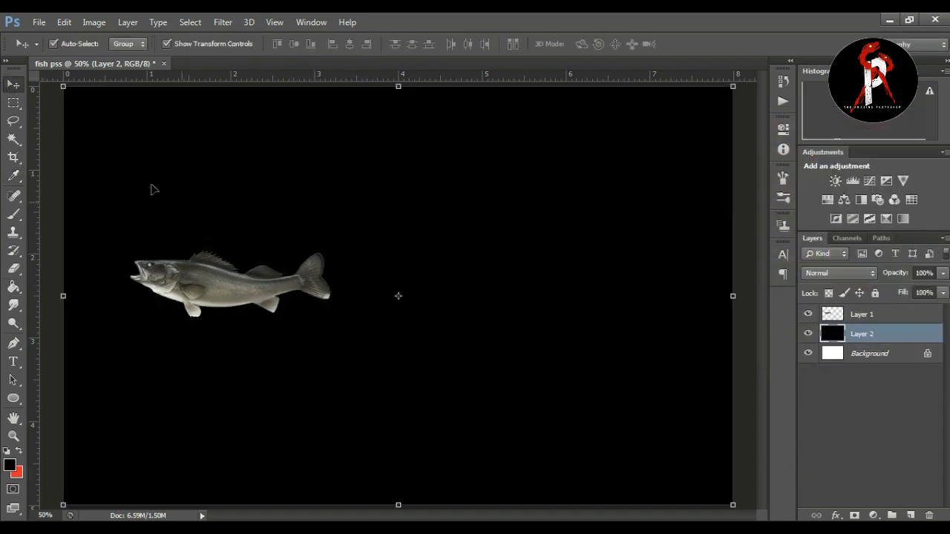
{"action": "left_click", "coordinate": [865, 315]}
{"action": "left_click_drag", "start_coordinate": [328, 289], "coordinate": [187, 250]}
{"action": "left_click_drag", "start_coordinate": [356, 283], "coordinate": [554, 370]}
{"action": "left_click_drag", "start_coordinate": [453, 259], "coordinate": [486, 261]}
{"action": "key", "text": "Return"}
{"action": "left_click", "coordinate": [635, 304]}
{"action": "left_click", "coordinate": [498, 268]}
{"action": "mouse_move", "coordinate": [570, 205]}
{"action": "left_mouse_down"}
{"action": "mouse_move", "coordinate": [606, 181]}
{"action": "mouse_move", "coordinate": [573, 202]}
{"action": "left_mouse_up"}
{"action": "key", "text": "Return"}
Open the fish in the Liquify filter and stretch the front dorsal fin's spines up and back with a size 100 brush
{"action": "left_click", "coordinate": [224, 23]}
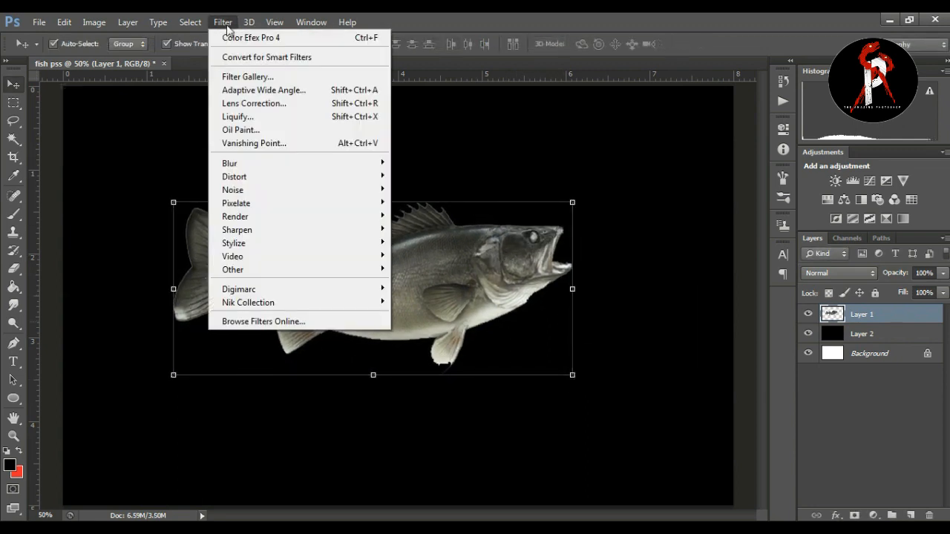
{"action": "left_click", "coordinate": [248, 117]}
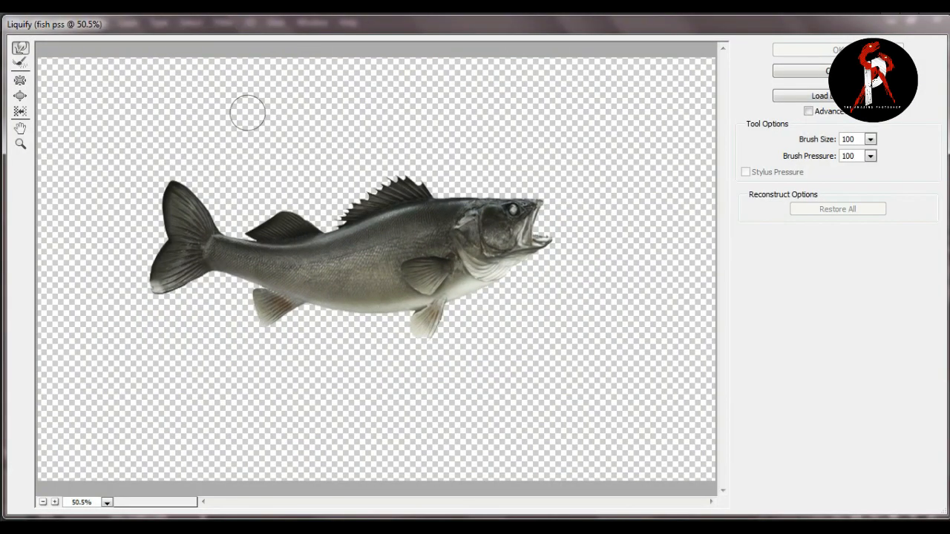
{"action": "left_click", "coordinate": [395, 176]}
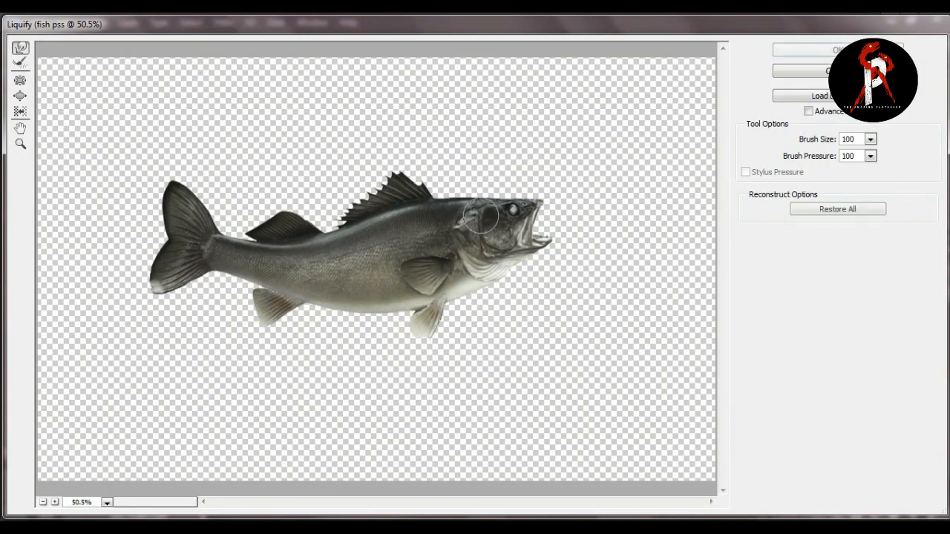
{"action": "left_click", "coordinate": [583, 203]}
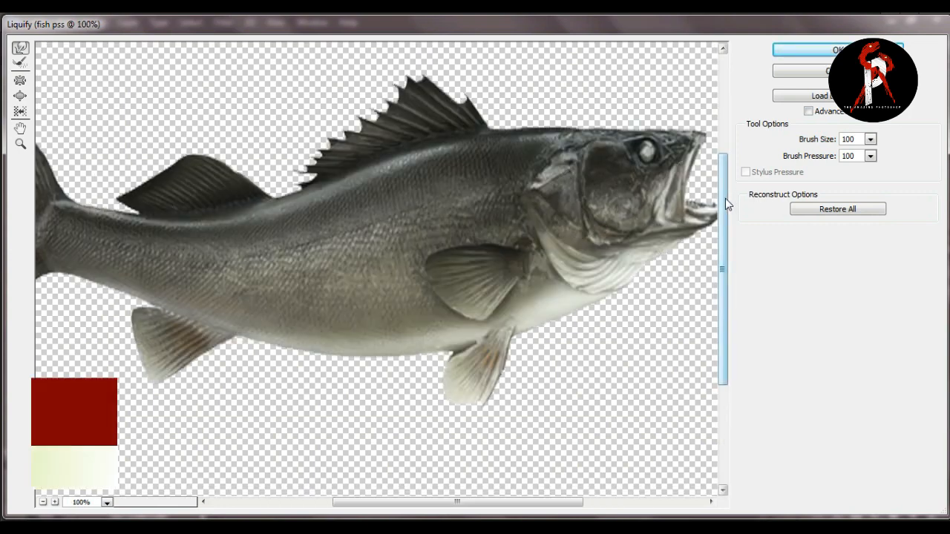
{"action": "left_click_drag", "start_coordinate": [725, 198], "coordinate": [727, 173]}
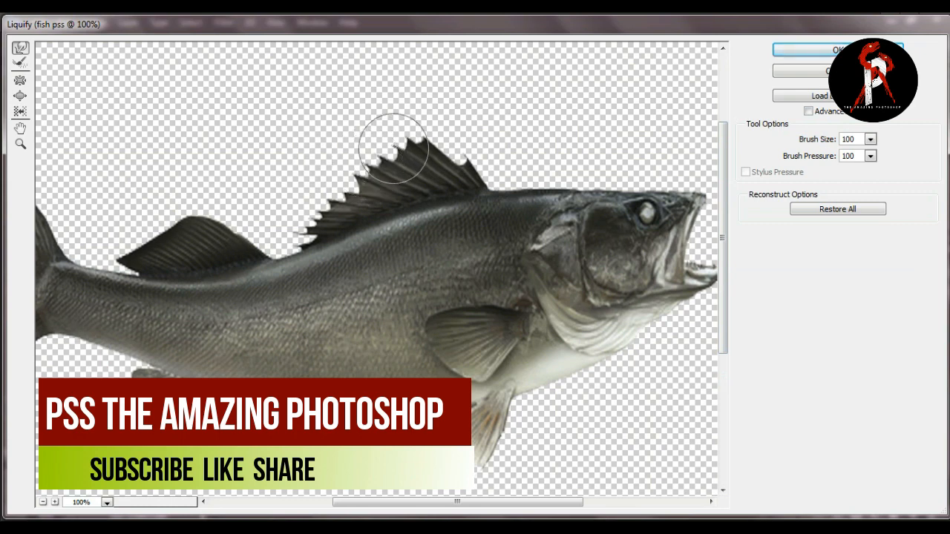
{"action": "left_click_drag", "start_coordinate": [305, 212], "coordinate": [289, 208]}
{"action": "mouse_move", "coordinate": [346, 184]}
{"action": "left_mouse_down"}
{"action": "mouse_move", "coordinate": [339, 170]}
{"action": "mouse_move", "coordinate": [371, 127]}
{"action": "left_mouse_up"}
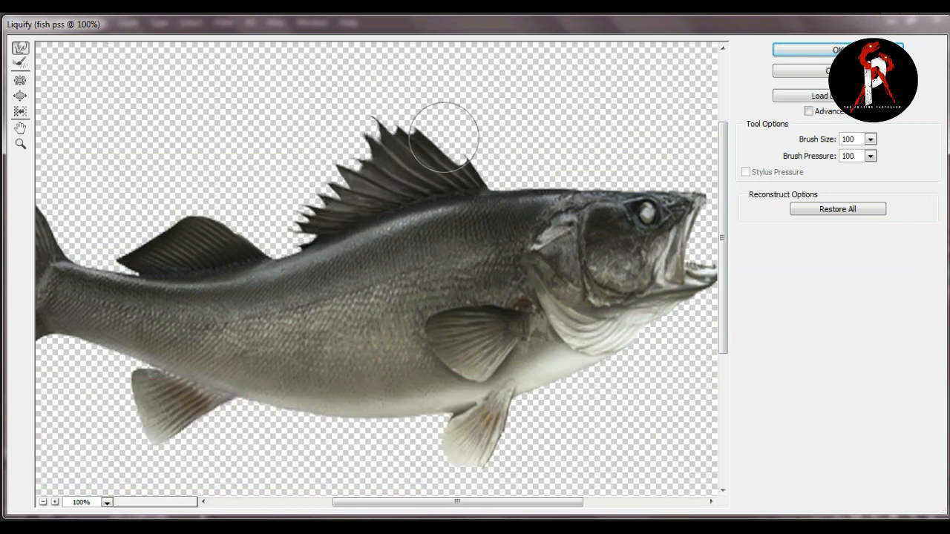
Sharpen and lengthen the individual spines of the front dorsal fin using progressively smaller brushes, from size 70 downward
{"action": "key", "text": "["}
{"action": "key", "text": "["}
{"action": "key", "text": "["}
{"action": "left_click_drag", "start_coordinate": [465, 162], "coordinate": [458, 142]}
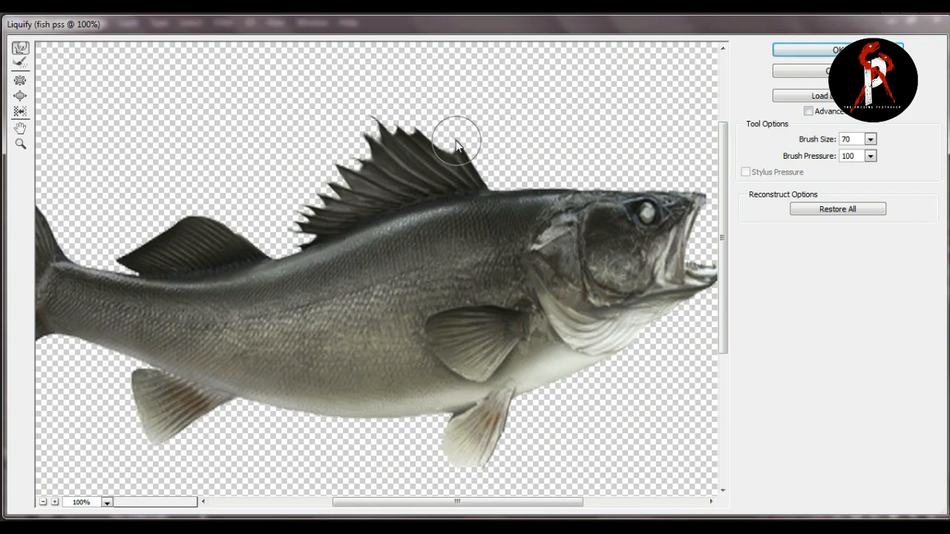
{"action": "left_click_drag", "start_coordinate": [354, 161], "coordinate": [358, 149]}
{"action": "left_click_drag", "start_coordinate": [414, 133], "coordinate": [404, 124]}
{"action": "key", "text": "["}
{"action": "key", "text": "["}
{"action": "key", "text": "["}
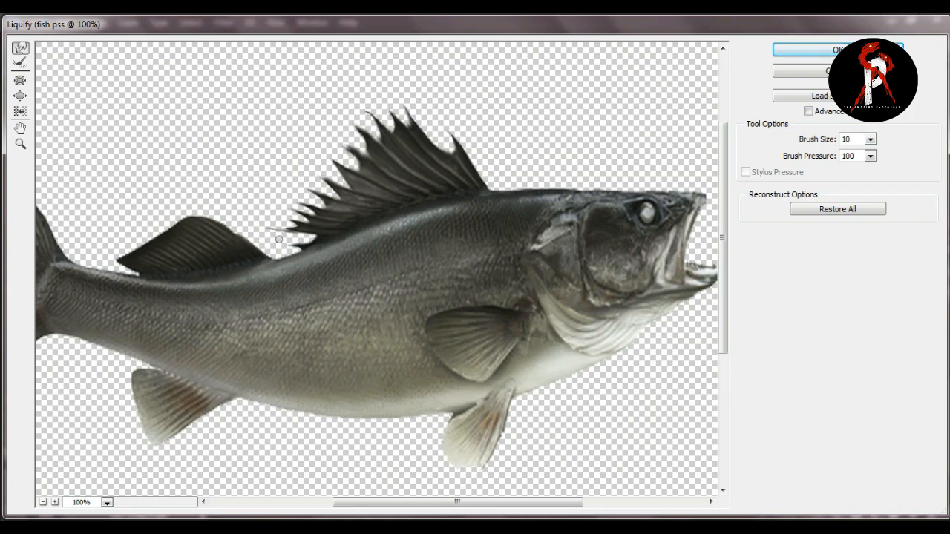
Push the rear dorsal fin up and back with a larger warp brush to make it taller
{"action": "key", "text": "bracketright"}
{"action": "key", "text": "bracketright"}
{"action": "key", "text": "bracketright"}
{"action": "key", "text": "bracketright"}
{"action": "key", "text": "bracketright"}
{"action": "key", "text": "bracketright"}
{"action": "mouse_move", "coordinate": [202, 228]}
{"action": "left_mouse_down"}
{"action": "mouse_move", "coordinate": [183, 210]}
{"action": "mouse_move", "coordinate": [212, 221]}
{"action": "mouse_move", "coordinate": [155, 222]}
{"action": "mouse_move", "coordinate": [116, 237]}
{"action": "mouse_move", "coordinate": [182, 208]}
{"action": "left_mouse_up"}
Pull the teeth on the fish's lower jaw into longer spikes with a small warp brush
{"action": "key", "text": "bracketleft"}
{"action": "key", "text": "bracketleft"}
{"action": "key", "text": "bracketleft"}
{"action": "key", "text": "bracketleft"}
{"action": "key", "text": "bracketleft"}
{"action": "key", "text": "bracketleft"}
{"action": "key", "text": "bracketleft"}
{"action": "key", "text": "bracketleft"}
{"action": "key", "text": "bracketright"}
{"action": "key", "text": "bracketright"}
{"action": "key", "text": "bracketright"}
{"action": "left_click_drag", "start_coordinate": [539, 502], "coordinate": [593, 508]}
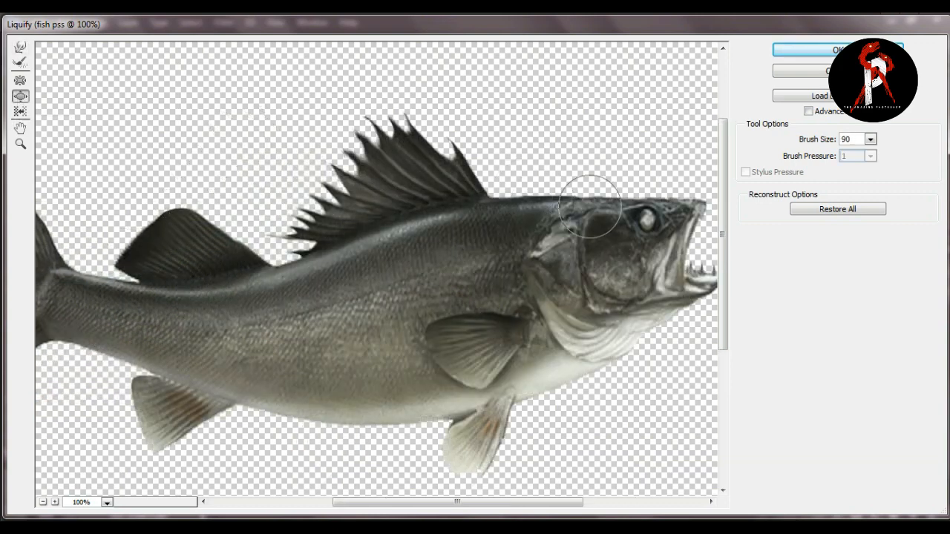
Bloat the fish's eye with a size 45 brush and apply the Liquify changes
{"action": "key", "text": "bracketright"}
{"action": "key", "text": "bracketleft"}
{"action": "key", "text": "bracketleft"}
{"action": "key", "text": "bracketleft"}
{"action": "key", "text": "bracketleft"}
{"action": "key", "text": "bracketleft"}
{"action": "key", "text": "bracketleft"}
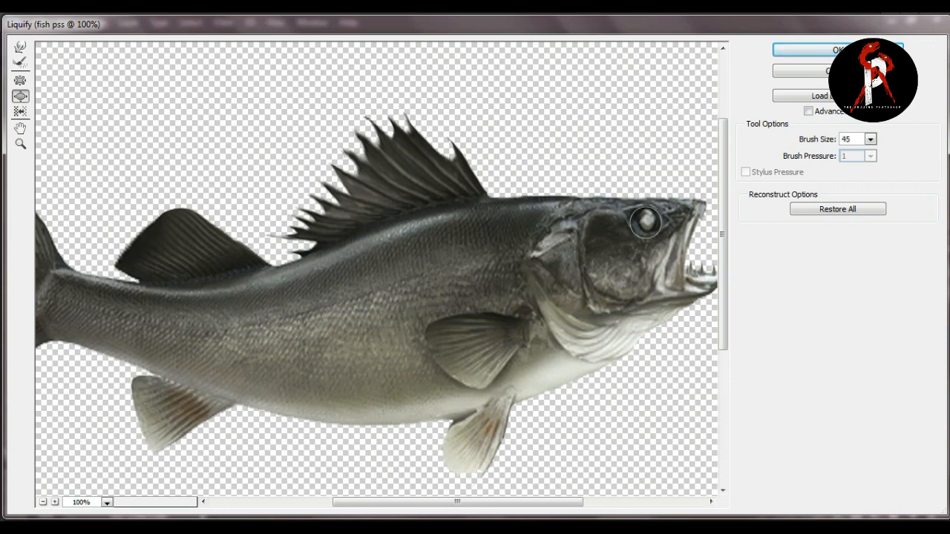
{"action": "left_click_drag", "start_coordinate": [646, 220], "coordinate": [646, 221]}
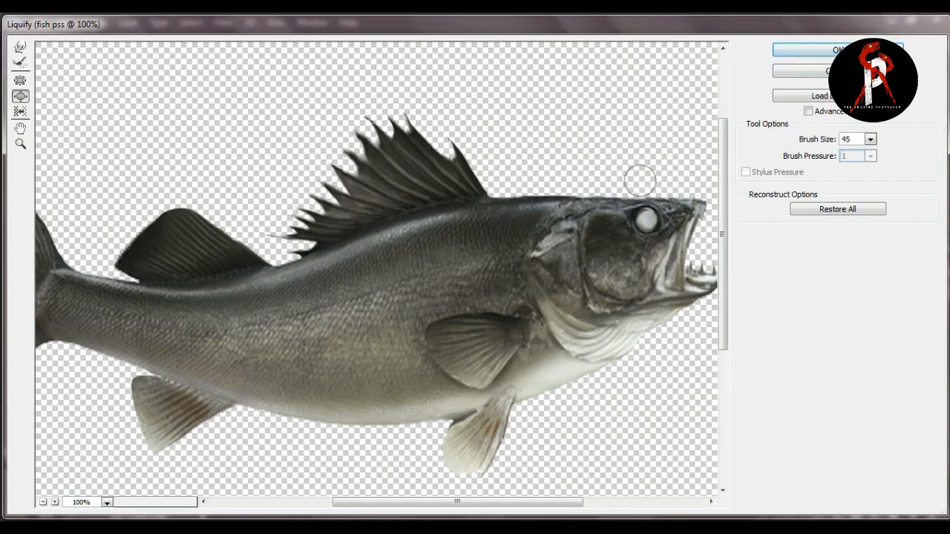
{"action": "left_click", "coordinate": [810, 52]}
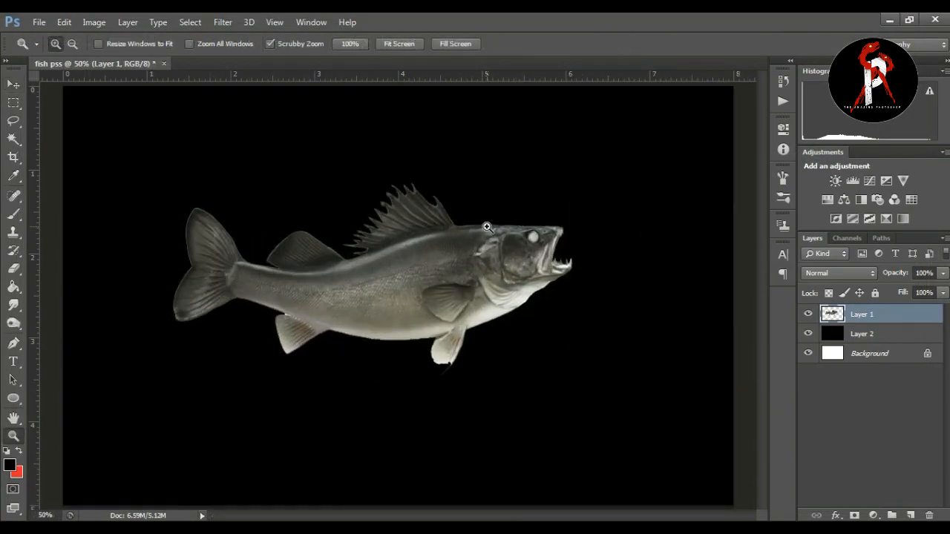
Place the ploughed field photo, stretch it across the full width of the canvas's lower part, and put its layer beneath the fish
{"action": "left_click", "coordinate": [14, 84]}
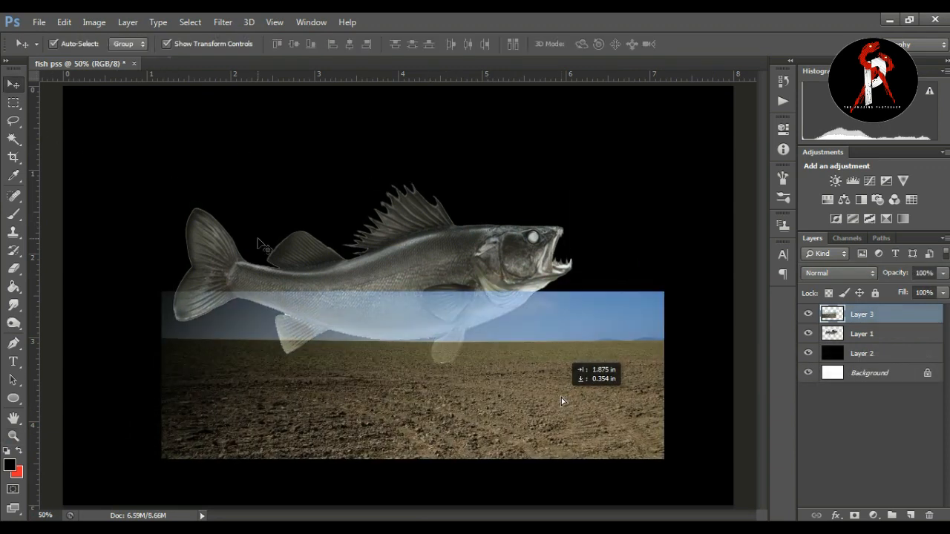
{"action": "left_click_drag", "start_coordinate": [561, 398], "coordinate": [539, 443]}
{"action": "left_click_drag", "start_coordinate": [643, 338], "coordinate": [734, 279]}
{"action": "left_click_drag", "start_coordinate": [141, 279], "coordinate": [60, 239]}
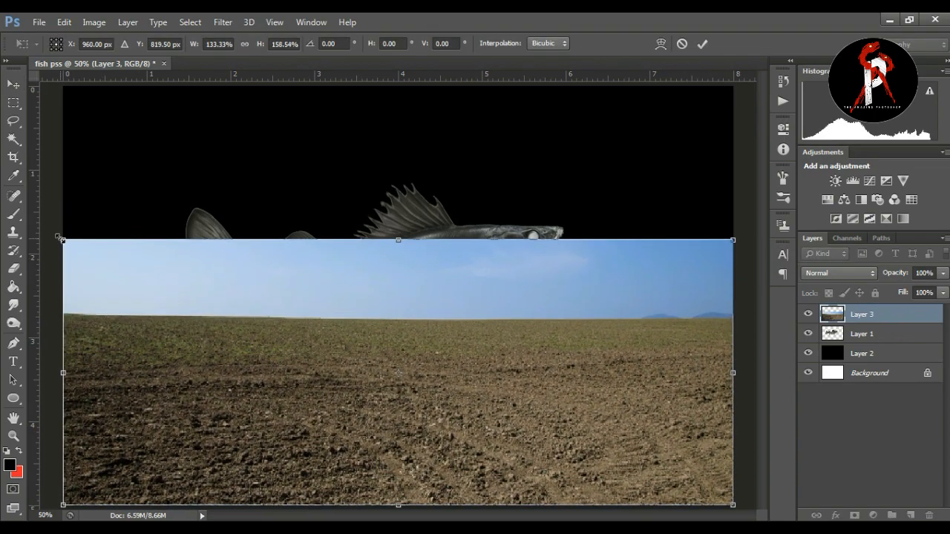
{"action": "left_click_drag", "start_coordinate": [400, 234], "coordinate": [401, 228]}
{"action": "double_click", "coordinate": [425, 310]}
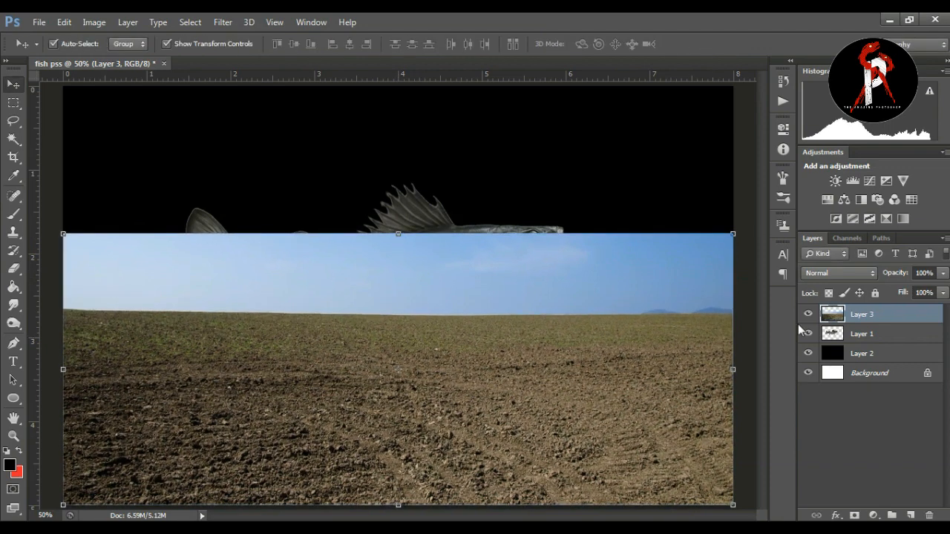
{"action": "left_click_drag", "start_coordinate": [835, 318], "coordinate": [834, 346]}
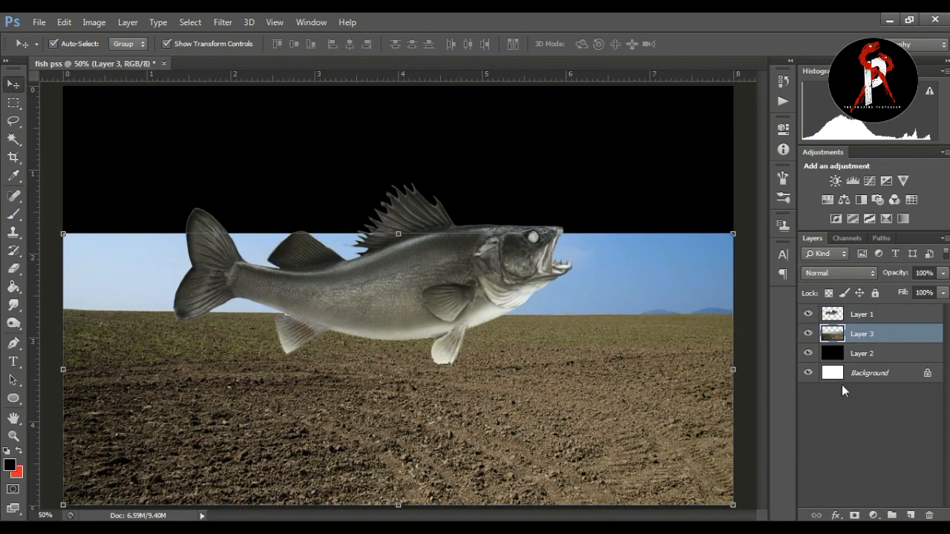
Add a layer mask to the field and paint out its sky in black with a size 300 brush
{"action": "left_click", "coordinate": [856, 515]}
{"action": "left_click", "coordinate": [14, 214]}
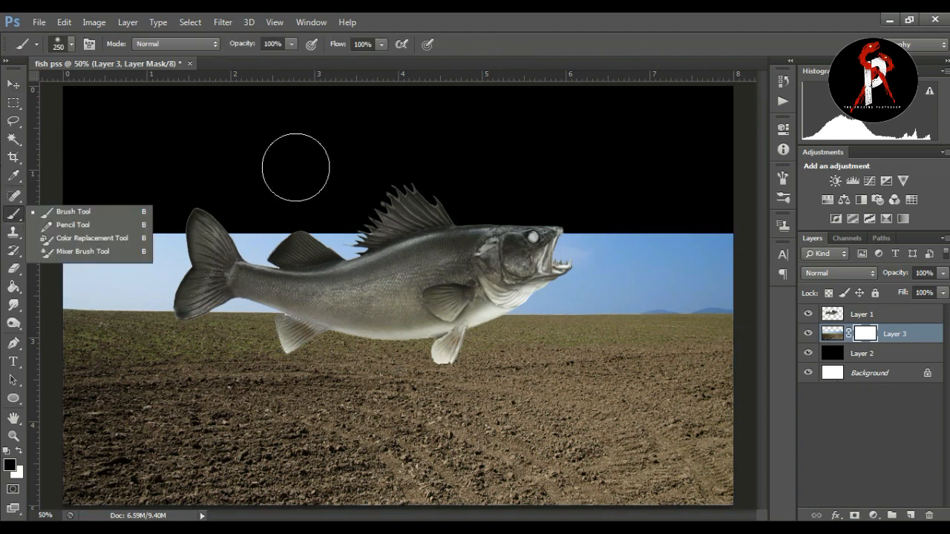
{"action": "key", "text": "bracketright"}
{"action": "mouse_move", "coordinate": [329, 196]}
{"action": "left_mouse_down"}
{"action": "mouse_move", "coordinate": [367, 217]}
{"action": "mouse_move", "coordinate": [397, 212]}
{"action": "mouse_move", "coordinate": [73, 220]}
{"action": "mouse_move", "coordinate": [308, 216]}
{"action": "mouse_move", "coordinate": [111, 241]}
{"action": "mouse_move", "coordinate": [95, 256]}
{"action": "mouse_move", "coordinate": [52, 261]}
{"action": "mouse_move", "coordinate": [740, 256]}
{"action": "mouse_move", "coordinate": [447, 257]}
{"action": "mouse_move", "coordinate": [743, 268]}
{"action": "mouse_move", "coordinate": [490, 277]}
{"action": "mouse_move", "coordinate": [712, 276]}
{"action": "left_mouse_up"}
{"action": "left_click_drag", "start_coordinate": [180, 278], "coordinate": [30, 268]}
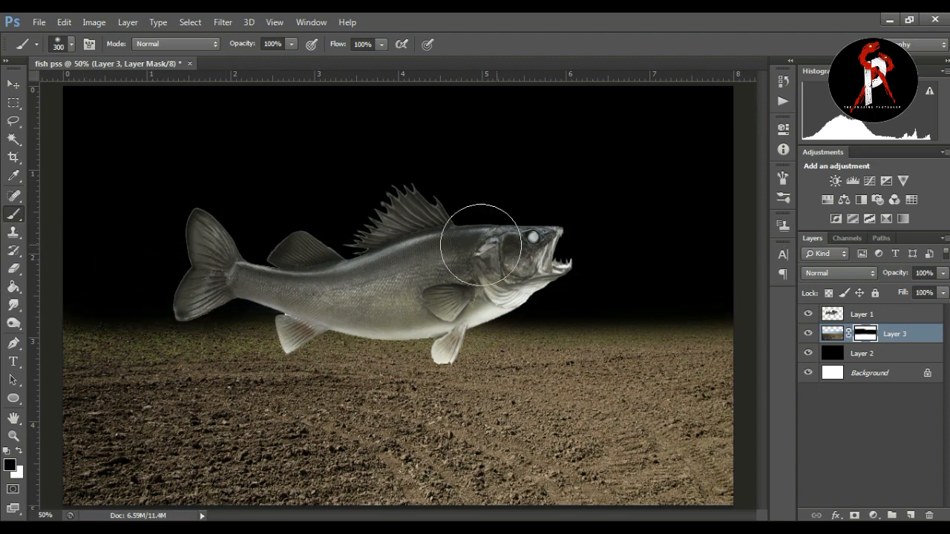
Bring in the dirt pile and refine its selection edge by brushing around the border with a size 35 refine brush
{"action": "left_click", "coordinate": [19, 82]}
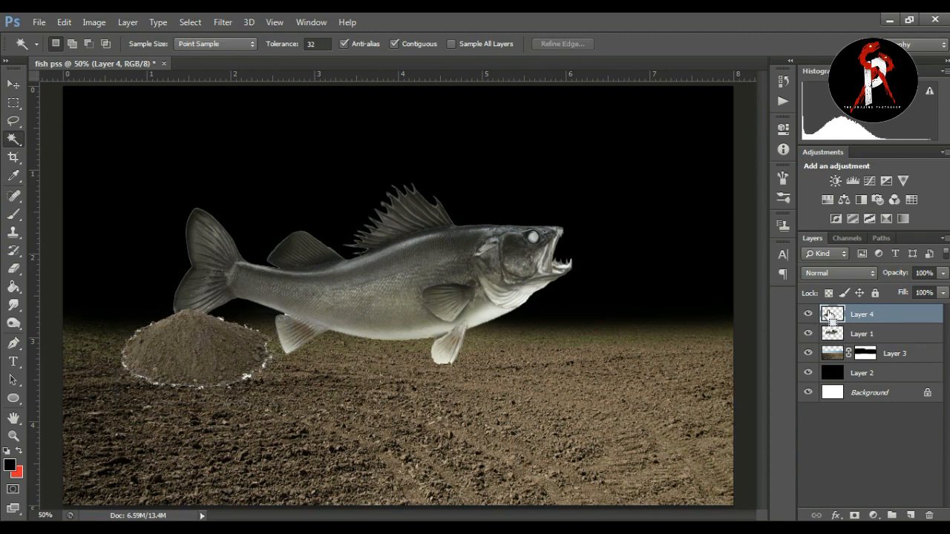
{"action": "right_click", "coordinate": [14, 139]}
{"action": "left_click", "coordinate": [82, 137]}
{"action": "left_click", "coordinate": [327, 43]}
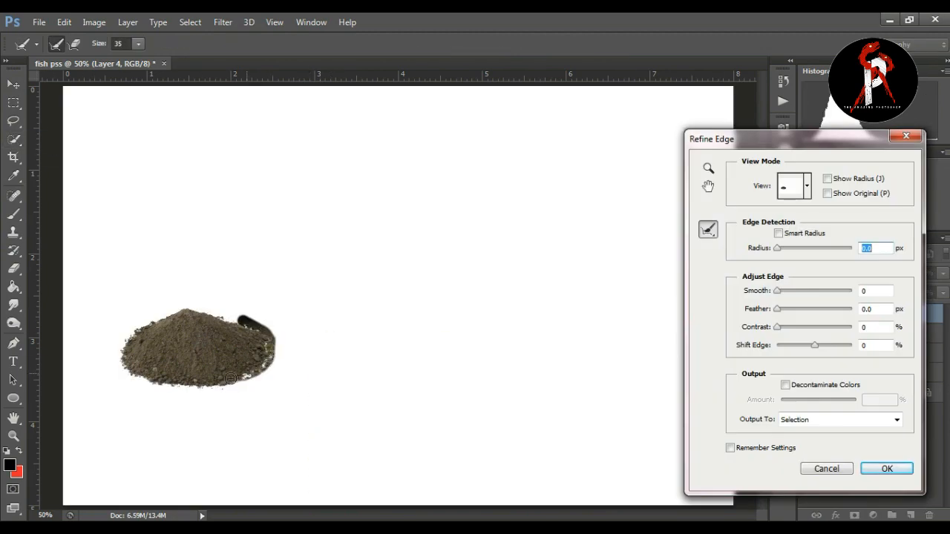
{"action": "left_click_drag", "start_coordinate": [208, 315], "coordinate": [325, 322]}
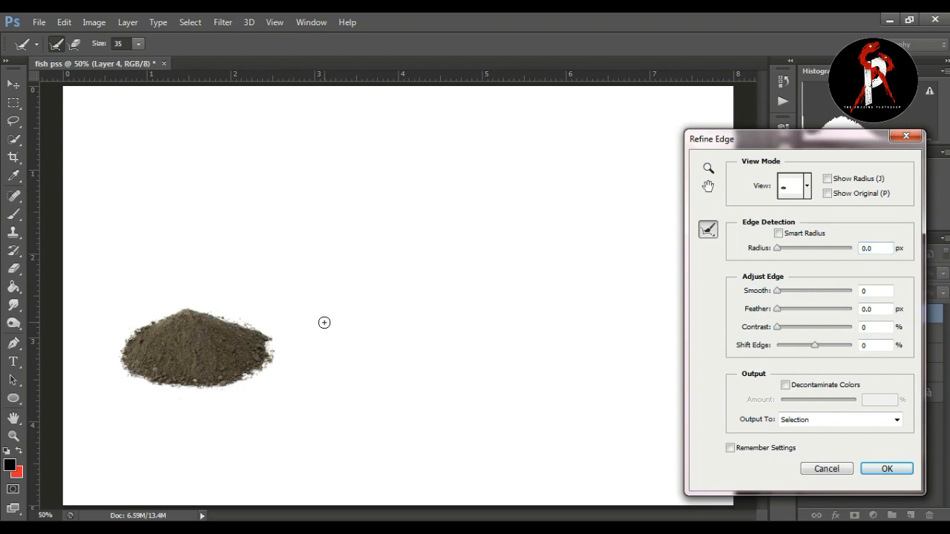
{"action": "left_click", "coordinate": [885, 469]}
Copy the refined dirt pile selection to a new layer and delete the original pile layer
{"action": "right_click", "coordinate": [205, 339]}
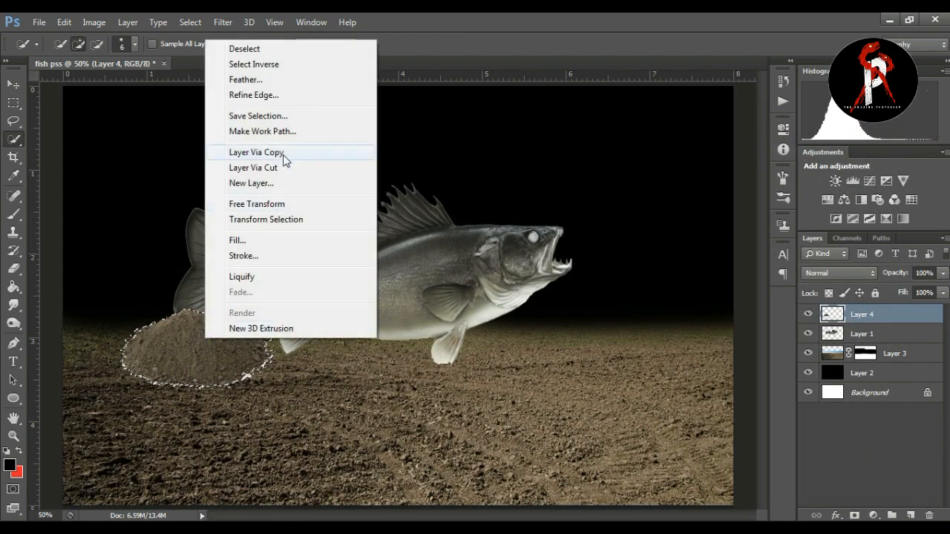
{"action": "left_click", "coordinate": [312, 153]}
{"action": "left_click", "coordinate": [872, 336]}
{"action": "key", "text": "Delete"}
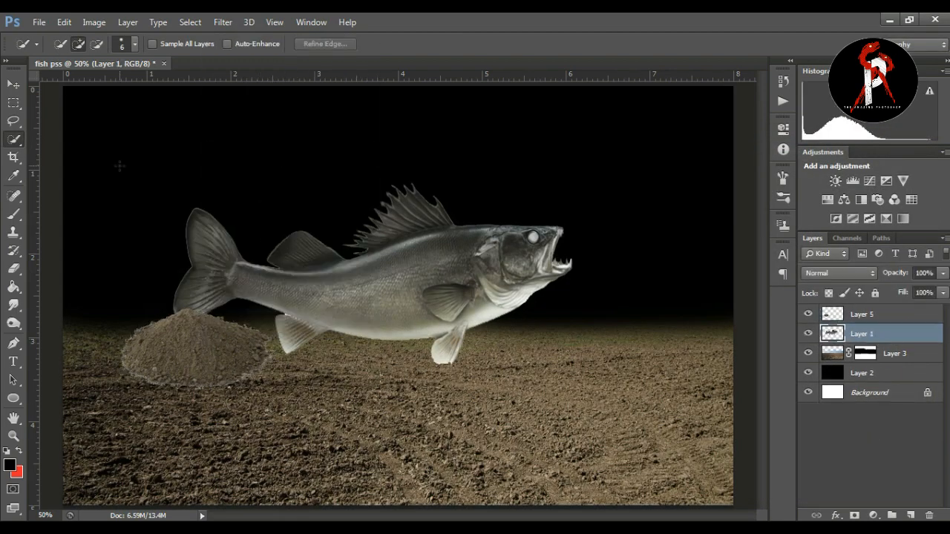
Enlarge the copied dirt pile and extend it toward the middle of the canvas
{"action": "left_click", "coordinate": [832, 318]}
{"action": "left_click", "coordinate": [13, 86]}
{"action": "left_click_drag", "start_coordinate": [276, 306], "coordinate": [499, 231]}
{"action": "left_click_drag", "start_coordinate": [358, 338], "coordinate": [483, 372]}
{"action": "key", "text": "Return"}
Hide the fish layer and scale the dirt pile to span nearly the full canvas width over the field
{"action": "left_click", "coordinate": [808, 333]}
{"action": "key", "text": "ctrl+t"}
{"action": "left_click_drag", "start_coordinate": [588, 444], "coordinate": [725, 494]}
{"action": "left_click_drag", "start_coordinate": [206, 494], "coordinate": [86, 495]}
{"action": "left_click_drag", "start_coordinate": [413, 276], "coordinate": [418, 268]}
{"action": "key", "text": "Return"}
{"action": "mouse_move", "coordinate": [459, 367]}
{"action": "left_mouse_down"}
{"action": "mouse_move", "coordinate": [458, 380]}
{"action": "mouse_move", "coordinate": [476, 387]}
{"action": "mouse_move", "coordinate": [471, 380]}
{"action": "left_mouse_up"}
{"action": "left_click_drag", "start_coordinate": [734, 280], "coordinate": [734, 276]}
{"action": "left_click_drag", "start_coordinate": [543, 390], "coordinate": [533, 391]}
{"action": "key", "text": "Return"}
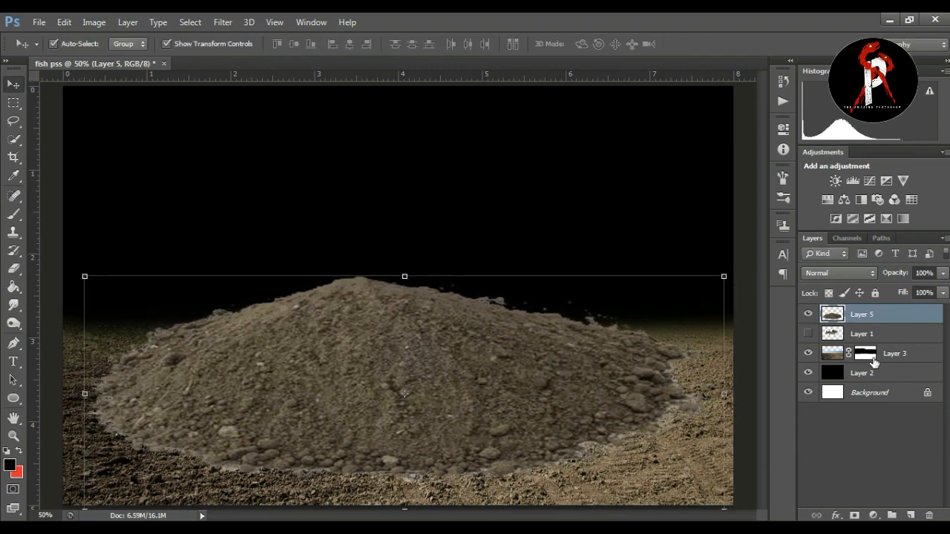
Darken the field layer with Brightness/Contrast, raising the contrast to 77 and lowering the brightness
{"action": "left_click", "coordinate": [94, 21]}
{"action": "mouse_move", "coordinate": [106, 55]}
{"action": "left_click", "coordinate": [336, 54]}
{"action": "left_click_drag", "start_coordinate": [808, 172], "coordinate": [831, 204]}
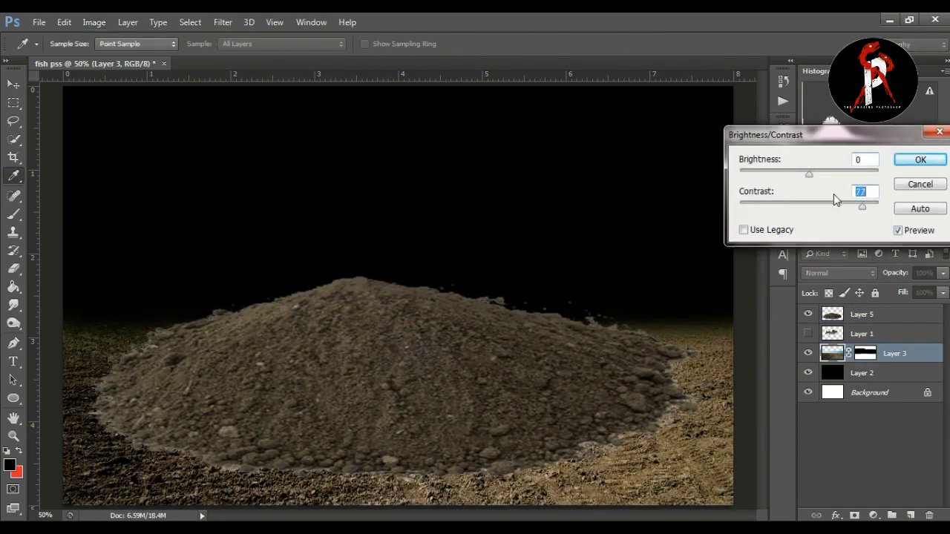
{"action": "left_click_drag", "start_coordinate": [809, 174], "coordinate": [774, 175]}
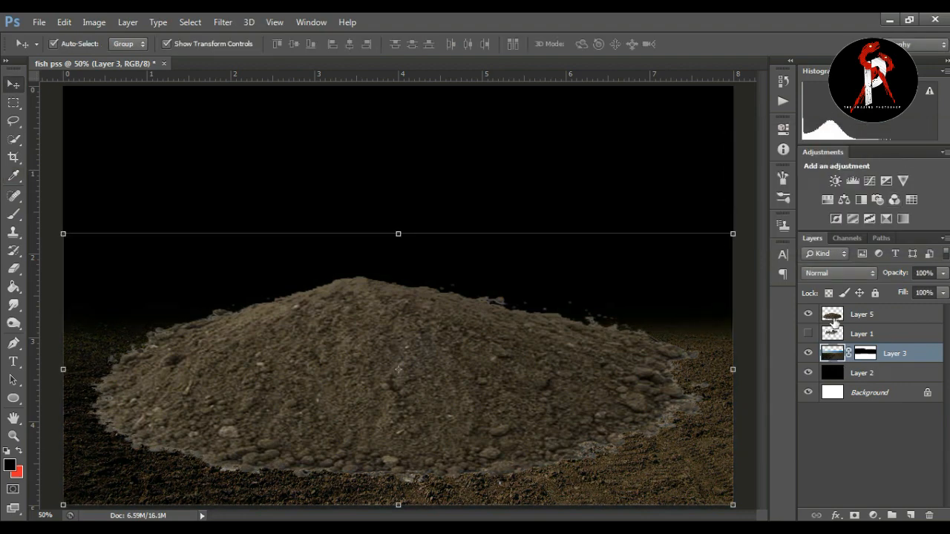
Set the dirt pile's brightness to -26 and its contrast to 22
{"action": "left_click", "coordinate": [834, 320]}
{"action": "left_click", "coordinate": [93, 21]}
{"action": "left_click", "coordinate": [280, 59]}
{"action": "left_click_drag", "start_coordinate": [809, 174], "coordinate": [797, 173]}
{"action": "left_click_drag", "start_coordinate": [811, 207], "coordinate": [825, 209]}
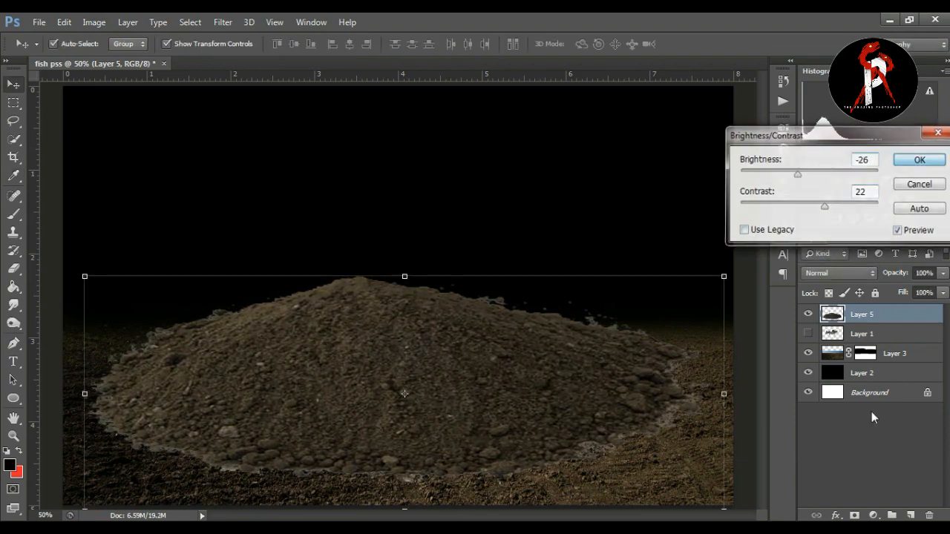
{"action": "key", "text": "Return"}
Add a layer mask to the dirt pile and blend its lower and side edges into the field with a size 200 black brush at 35% flow
{"action": "left_click", "coordinate": [855, 516]}
{"action": "left_click", "coordinate": [13, 214]}
{"action": "left_click", "coordinate": [66, 212]}
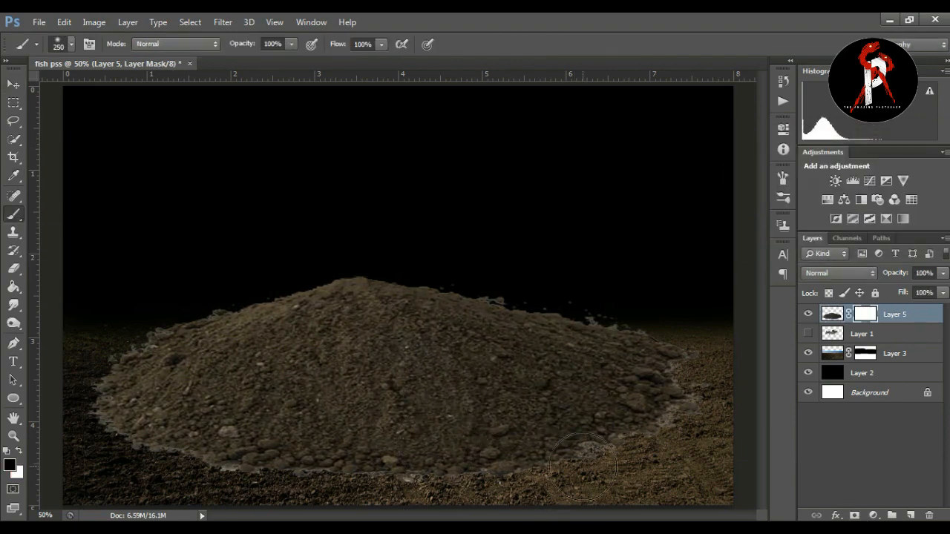
{"action": "key", "text": "bracketleft"}
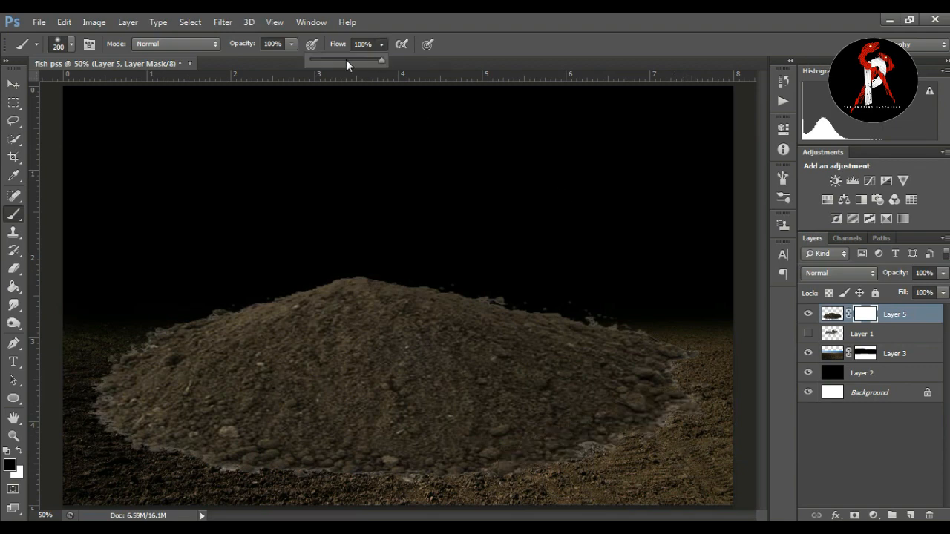
{"action": "mouse_move", "coordinate": [592, 450]}
{"action": "left_mouse_down"}
{"action": "mouse_move", "coordinate": [647, 438]}
{"action": "mouse_move", "coordinate": [694, 359]}
{"action": "mouse_move", "coordinate": [416, 476]}
{"action": "mouse_move", "coordinate": [147, 465]}
{"action": "left_mouse_up"}
{"action": "left_click_drag", "start_coordinate": [107, 352], "coordinate": [100, 425]}
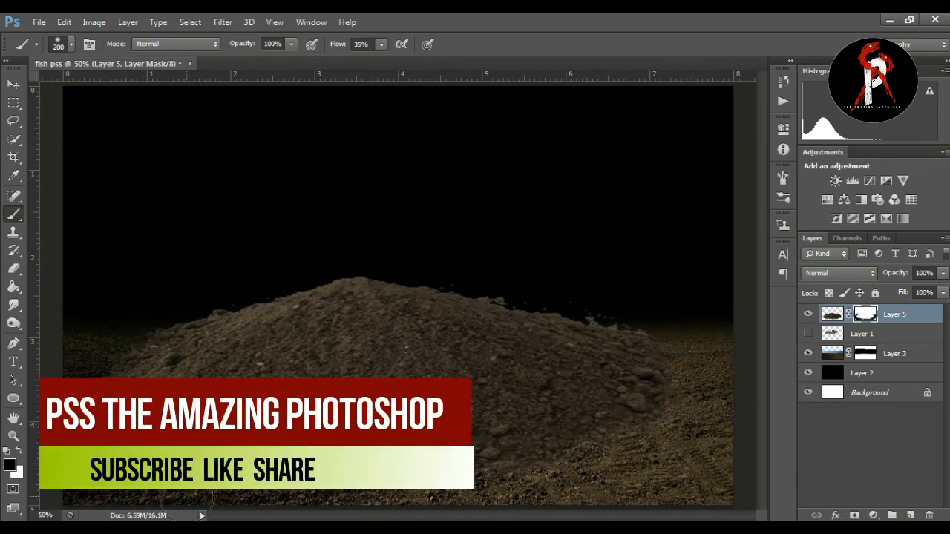
{"action": "mouse_move", "coordinate": [99, 368]}
{"action": "left_mouse_down"}
{"action": "mouse_move", "coordinate": [97, 344]}
{"action": "mouse_move", "coordinate": [132, 316]}
{"action": "left_mouse_up"}
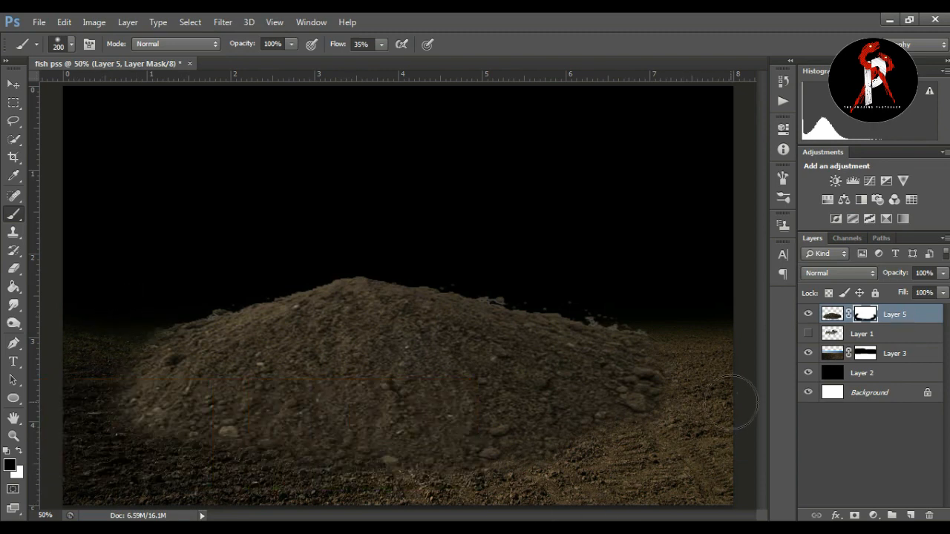
Show the fish layer again and shift the dirt pile slightly lower in front of the fish
{"action": "left_click", "coordinate": [809, 334]}
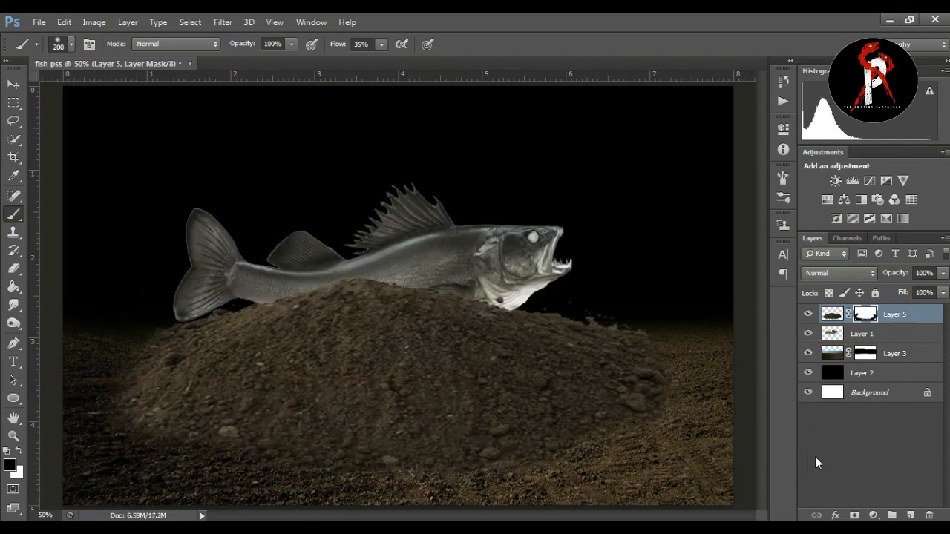
{"action": "left_click", "coordinate": [13, 84]}
{"action": "left_click", "coordinate": [563, 226]}
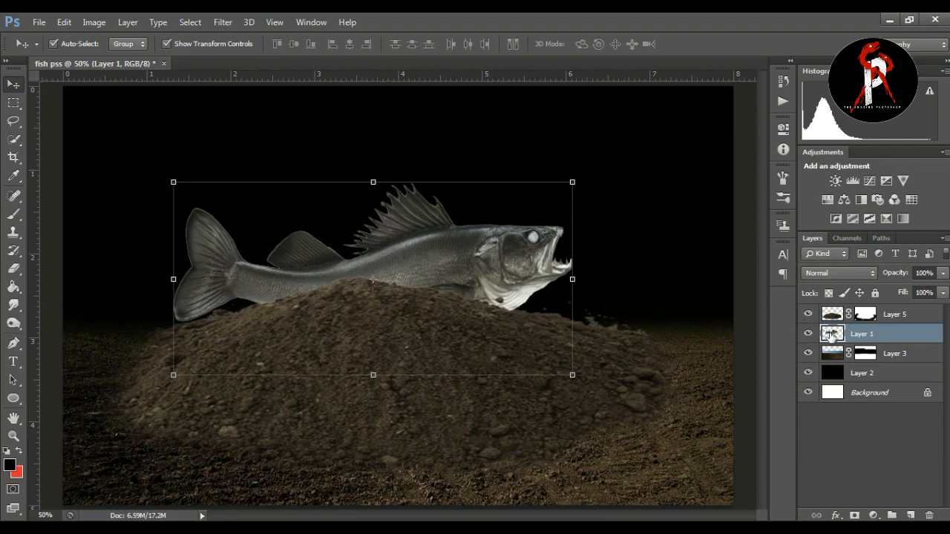
{"action": "left_click_drag", "start_coordinate": [841, 317], "coordinate": [837, 342]}
{"action": "left_click_drag", "start_coordinate": [498, 431], "coordinate": [494, 440]}
Enlarge the fish to 130.22% width and 146.57% height so it rises above the dirt pile, and keep its layer selected
{"action": "left_click_drag", "start_coordinate": [572, 183], "coordinate": [660, 121]}
{"action": "left_click_drag", "start_coordinate": [581, 225], "coordinate": [555, 231]}
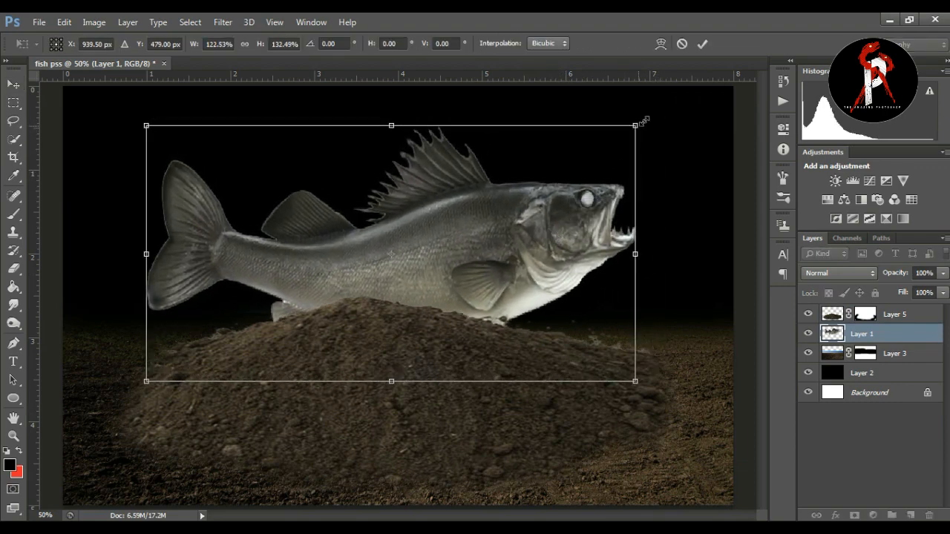
{"action": "left_click_drag", "start_coordinate": [643, 121], "coordinate": [653, 111]}
{"action": "left_click_drag", "start_coordinate": [584, 219], "coordinate": [589, 230]}
{"action": "left_click_drag", "start_coordinate": [143, 122], "coordinate": [131, 103]}
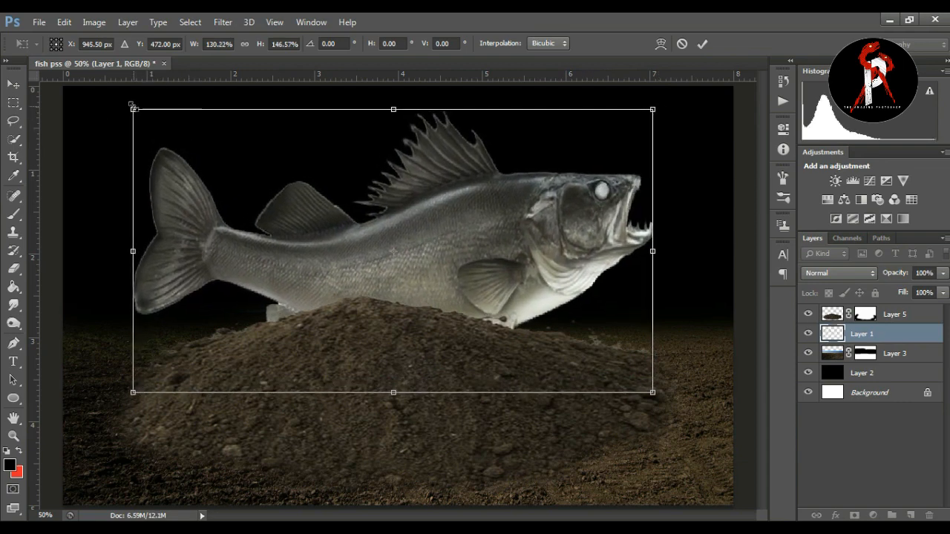
{"action": "key", "text": "Return"}
{"action": "left_click", "coordinate": [896, 469]}
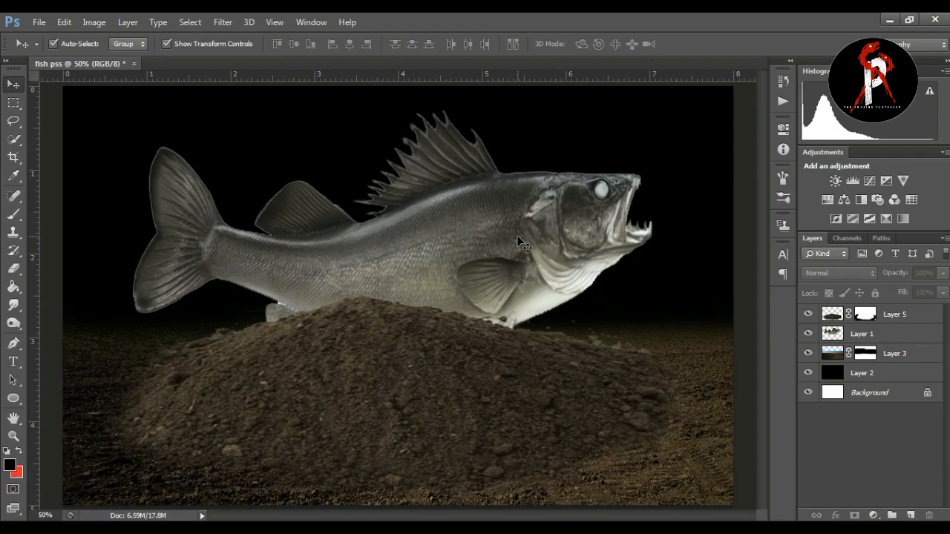
{"action": "left_click", "coordinate": [857, 333]}
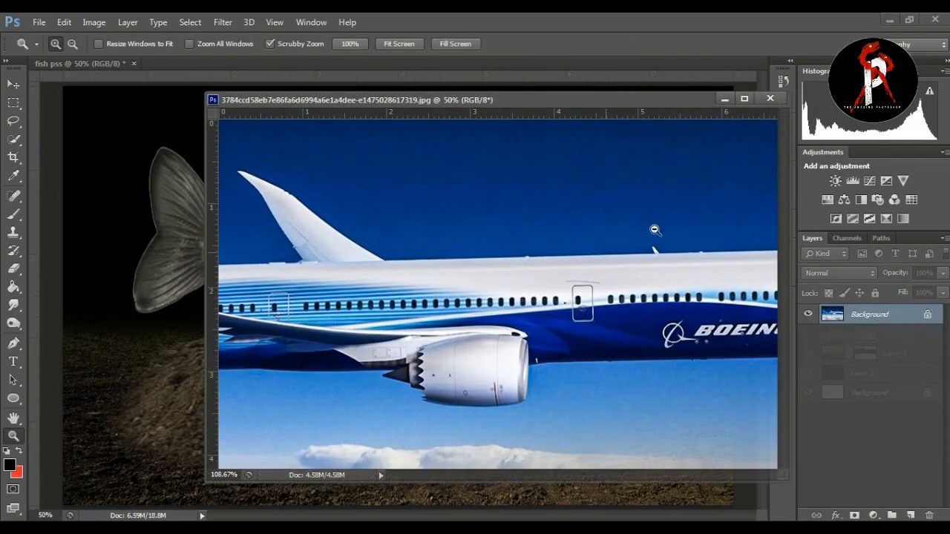
Make a rectangular marquee selection around the row of passenger windows in the Boeing airplane photo
{"action": "left_click_drag", "start_coordinate": [646, 369], "coordinate": [622, 369]}
{"action": "left_click_drag", "start_coordinate": [595, 101], "coordinate": [525, 107]}
{"action": "left_click_drag", "start_coordinate": [516, 482], "coordinate": [534, 481]}
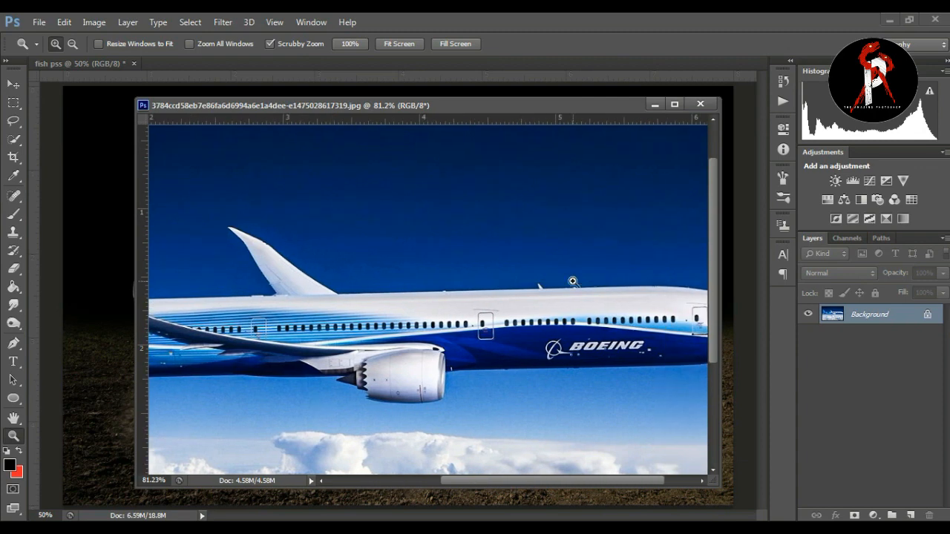
{"action": "left_click_drag", "start_coordinate": [628, 270], "coordinate": [638, 259]}
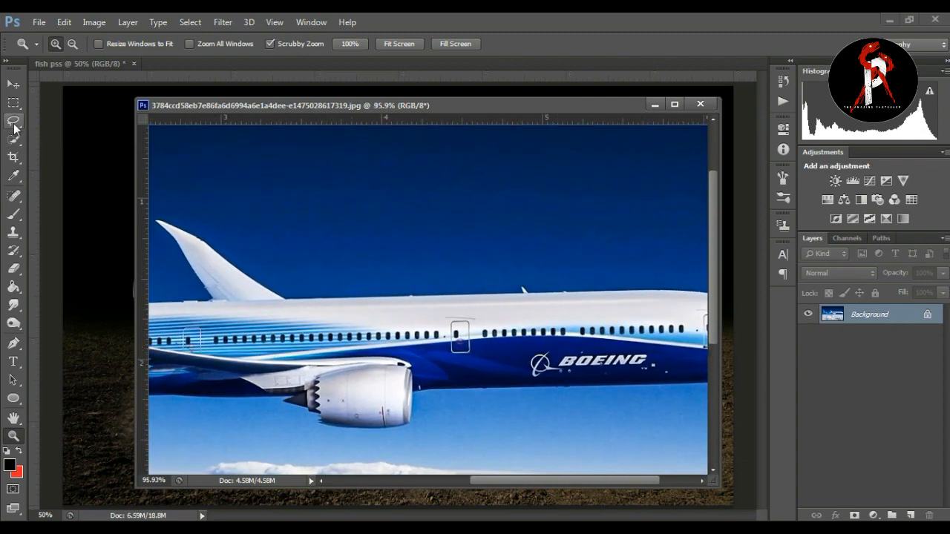
{"action": "left_click", "coordinate": [14, 103]}
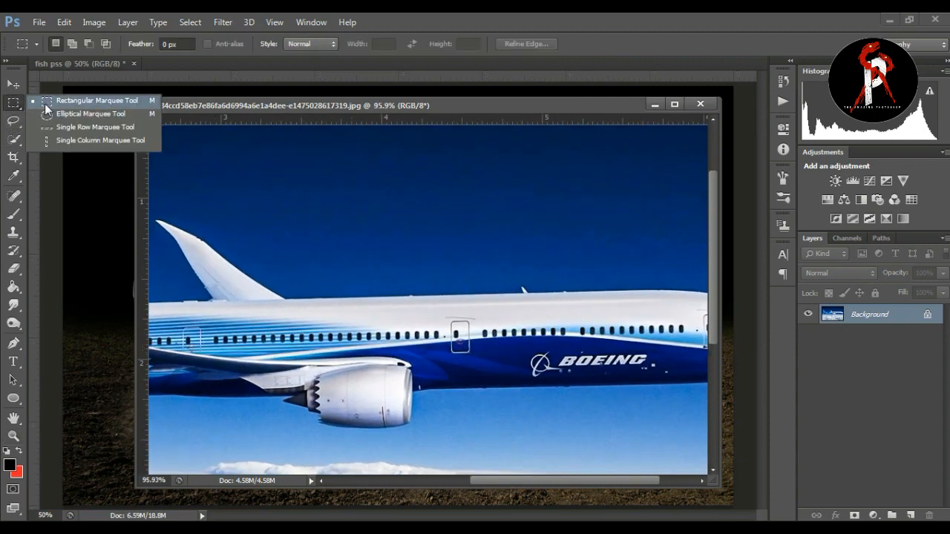
{"action": "left_click", "coordinate": [89, 100]}
{"action": "left_click_drag", "start_coordinate": [206, 322], "coordinate": [690, 355]}
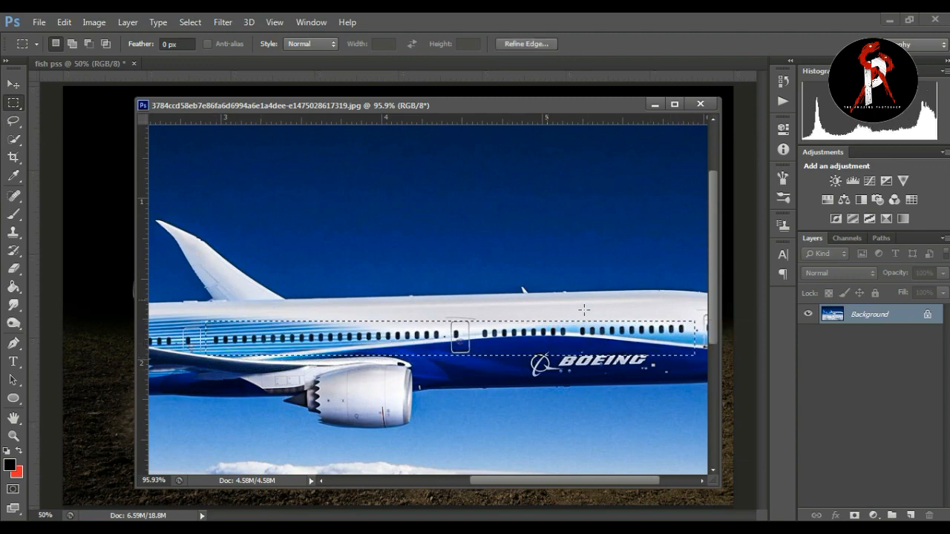
{"action": "left_click_drag", "start_coordinate": [238, 321], "coordinate": [691, 354]}
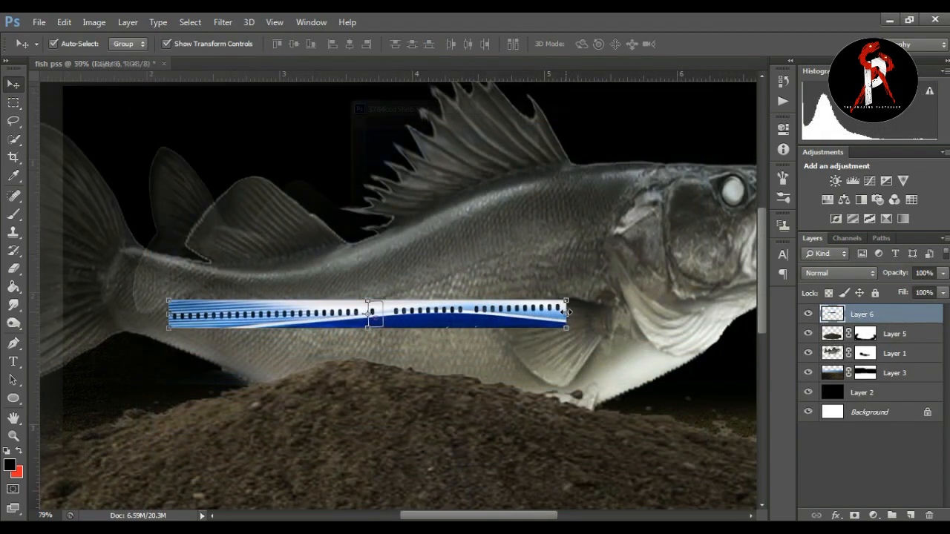
Stretch the pasted window strip along the fish's side, from the tail base to just behind the gills
{"action": "left_click_drag", "start_coordinate": [566, 312], "coordinate": [649, 268]}
{"action": "left_click_drag", "start_coordinate": [172, 327], "coordinate": [137, 319]}
{"action": "left_click_drag", "start_coordinate": [650, 266], "coordinate": [659, 272]}
{"action": "key", "text": "Return"}
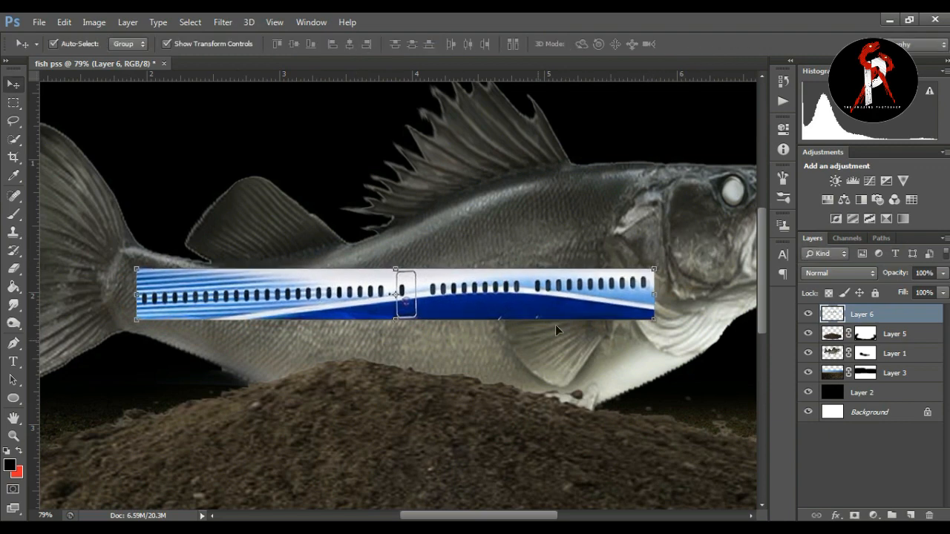
Add a layer mask to the window strip and set up a hard round brush with 100% hardness and 1% spacing
{"action": "left_click", "coordinate": [854, 515]}
{"action": "left_click_drag", "start_coordinate": [14, 213], "coordinate": [93, 215]}
{"action": "left_click", "coordinate": [784, 198]}
{"action": "left_click", "coordinate": [524, 128]}
{"action": "left_click_drag", "start_coordinate": [634, 394], "coordinate": [602, 395]}
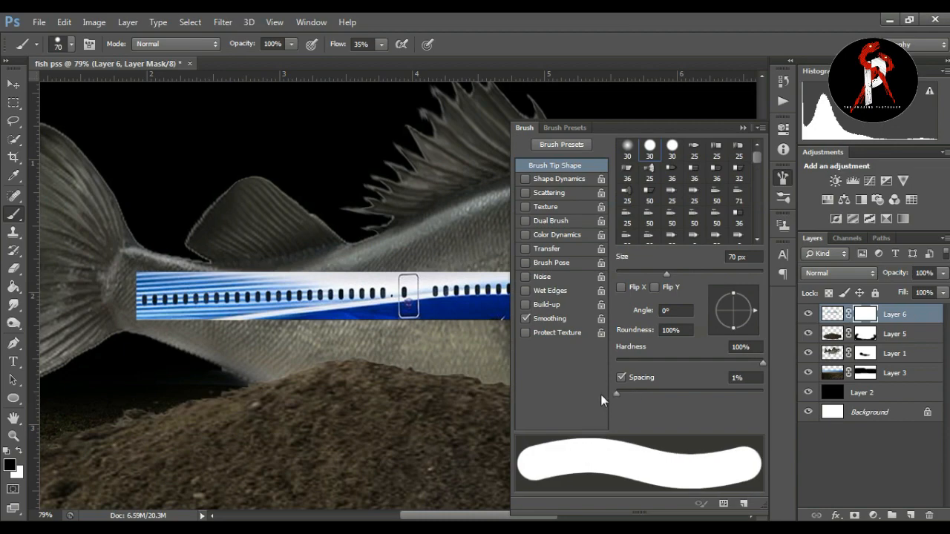
{"action": "left_click", "coordinate": [743, 128]}
Mask out the stripes above and below the tail-end windows with a size 20 black brush at 100% flow
{"action": "left_click", "coordinate": [14, 436]}
{"action": "left_click_drag", "start_coordinate": [148, 296], "coordinate": [214, 250]}
{"action": "left_click_drag", "start_coordinate": [14, 215], "coordinate": [19, 223]}
{"action": "left_click", "coordinate": [67, 212]}
{"action": "key", "text": "bracketleft"}
{"action": "key", "text": "bracketleft"}
{"action": "key", "text": "bracketleft"}
{"action": "key", "text": "bracketleft"}
{"action": "key", "text": "bracketleft"}
{"action": "left_click_drag", "start_coordinate": [125, 217], "coordinate": [136, 254]}
{"action": "left_click_drag", "start_coordinate": [383, 45], "coordinate": [460, 69]}
{"action": "mouse_move", "coordinate": [440, 218]}
{"action": "left_mouse_down"}
{"action": "mouse_move", "coordinate": [152, 232]}
{"action": "mouse_move", "coordinate": [132, 267]}
{"action": "left_mouse_up"}
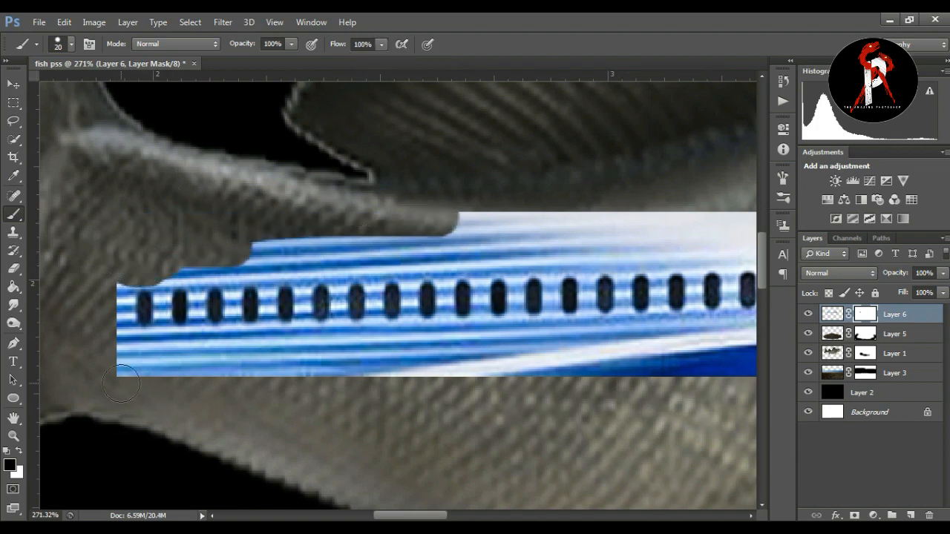
{"action": "mouse_move", "coordinate": [121, 384]}
{"action": "left_mouse_down"}
{"action": "mouse_move", "coordinate": [171, 355]}
{"action": "mouse_move", "coordinate": [227, 362]}
{"action": "mouse_move", "coordinate": [135, 372]}
{"action": "mouse_move", "coordinate": [115, 310]}
{"action": "mouse_move", "coordinate": [102, 344]}
{"action": "mouse_move", "coordinate": [284, 375]}
{"action": "mouse_move", "coordinate": [355, 355]}
{"action": "mouse_move", "coordinate": [330, 366]}
{"action": "mouse_move", "coordinate": [567, 379]}
{"action": "mouse_move", "coordinate": [523, 360]}
{"action": "mouse_move", "coordinate": [314, 352]}
{"action": "left_mouse_up"}
Isolate the first window at the tail end by masking the blue around it with a size 4 brush
{"action": "left_click", "coordinate": [15, 438]}
{"action": "mouse_move", "coordinate": [158, 317]}
{"action": "left_mouse_down"}
{"action": "mouse_move", "coordinate": [203, 293]}
{"action": "mouse_move", "coordinate": [49, 286]}
{"action": "left_mouse_up"}
{"action": "left_click_drag", "start_coordinate": [170, 310], "coordinate": [164, 311]}
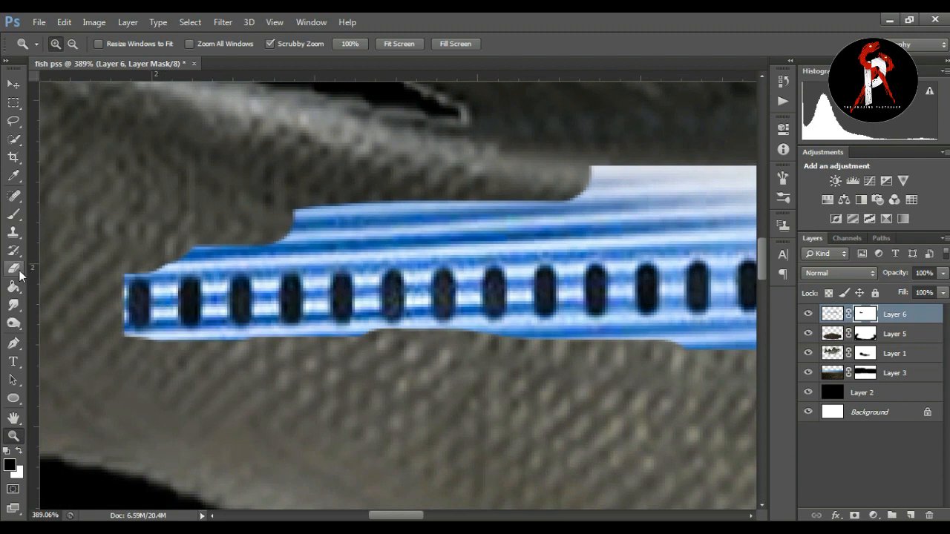
{"action": "left_click", "coordinate": [21, 272]}
{"action": "left_click", "coordinate": [12, 218]}
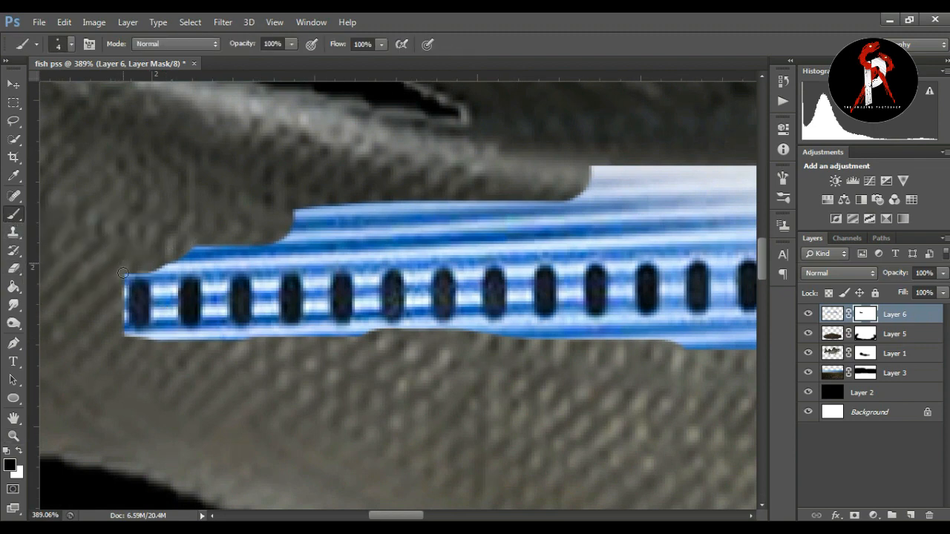
{"action": "left_click_drag", "start_coordinate": [122, 329], "coordinate": [250, 340]}
{"action": "left_click_drag", "start_coordinate": [156, 275], "coordinate": [162, 297]}
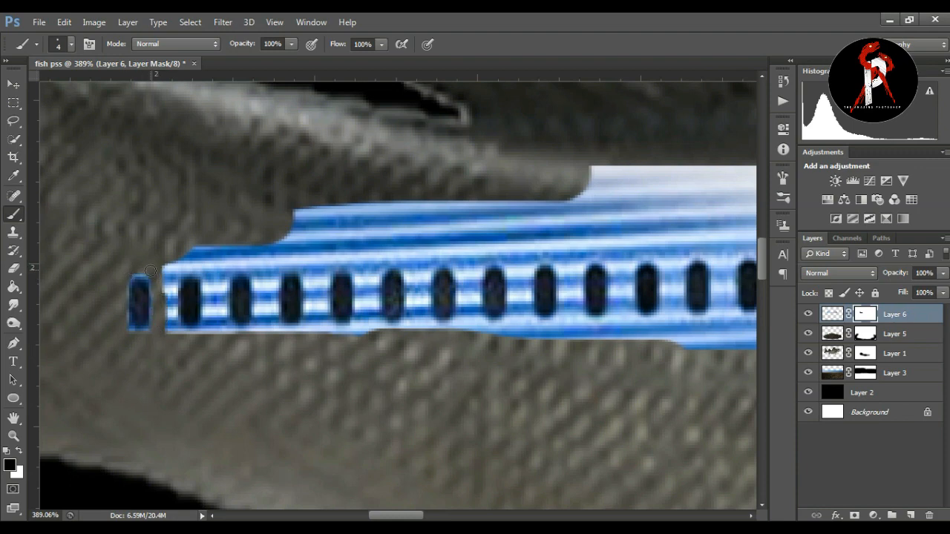
Mask the remaining blue around the second window and beside the third with the size 4 brush
{"action": "mouse_move", "coordinate": [174, 332]}
{"action": "left_mouse_down"}
{"action": "mouse_move", "coordinate": [174, 252]}
{"action": "mouse_move", "coordinate": [168, 280]}
{"action": "mouse_move", "coordinate": [200, 283]}
{"action": "left_mouse_up"}
{"action": "key", "text": "ctrl+z"}
{"action": "left_click_drag", "start_coordinate": [207, 245], "coordinate": [204, 343]}
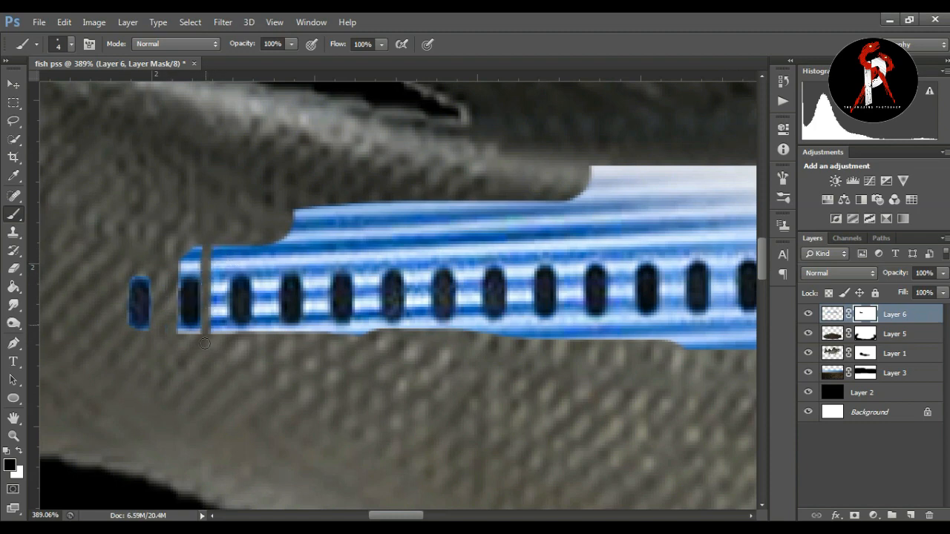
{"action": "left_click_drag", "start_coordinate": [202, 269], "coordinate": [187, 269]}
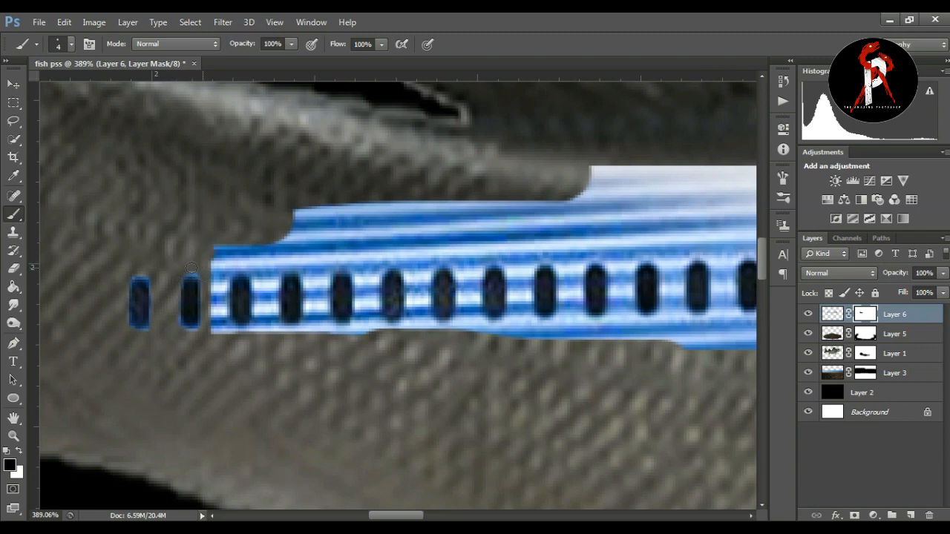
{"action": "mouse_move", "coordinate": [218, 231]}
{"action": "left_mouse_down"}
{"action": "mouse_move", "coordinate": [226, 343]}
{"action": "mouse_move", "coordinate": [212, 242]}
{"action": "left_mouse_up"}
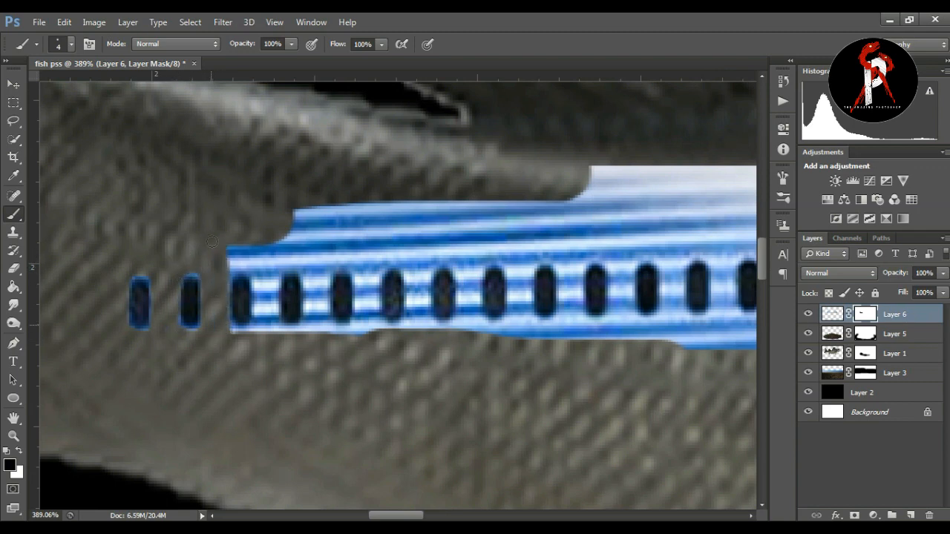
{"action": "left_click_drag", "start_coordinate": [235, 335], "coordinate": [389, 338]}
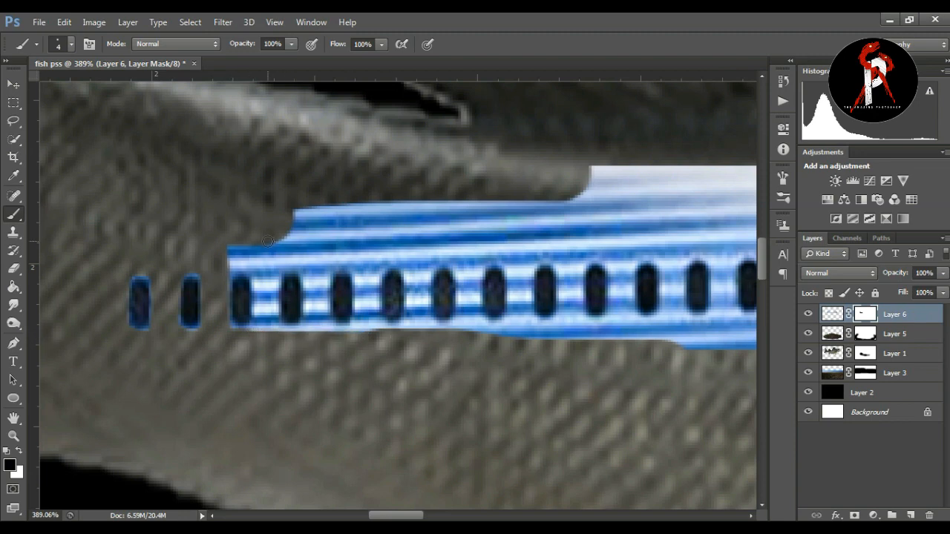
{"action": "mouse_move", "coordinate": [261, 242]}
{"action": "left_mouse_down"}
{"action": "mouse_move", "coordinate": [265, 334]}
{"action": "mouse_move", "coordinate": [262, 276]}
{"action": "mouse_move", "coordinate": [225, 257]}
{"action": "left_mouse_up"}
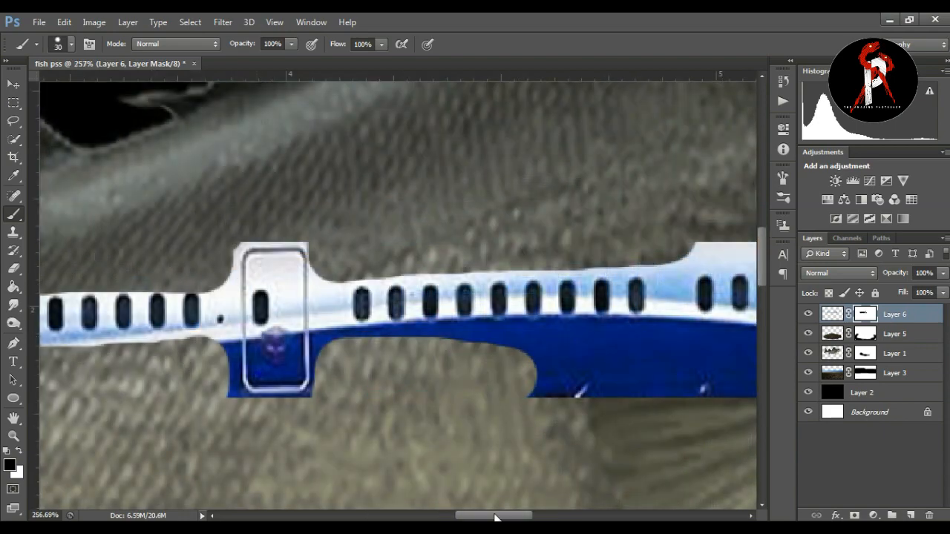
Mask out the dark blue area below the front windows with a size 30 brush, continuing toward the fish's head
{"action": "left_click_drag", "start_coordinate": [494, 518], "coordinate": [511, 517]}
{"action": "mouse_move", "coordinate": [213, 354]}
{"action": "left_mouse_down"}
{"action": "mouse_move", "coordinate": [431, 354]}
{"action": "mouse_move", "coordinate": [445, 389]}
{"action": "mouse_move", "coordinate": [517, 383]}
{"action": "mouse_move", "coordinate": [472, 386]}
{"action": "left_mouse_up"}
{"action": "left_click_drag", "start_coordinate": [504, 515], "coordinate": [526, 516]}
{"action": "mouse_move", "coordinate": [256, 349]}
{"action": "left_mouse_down"}
{"action": "mouse_move", "coordinate": [403, 348]}
{"action": "mouse_move", "coordinate": [475, 390]}
{"action": "mouse_move", "coordinate": [311, 397]}
{"action": "left_mouse_up"}
Reduce the brush to size 8 and mask the gap between the two front window groups and the strip's lower edge
{"action": "key", "text": "bracketleft"}
{"action": "key", "text": "bracketleft"}
{"action": "mouse_move", "coordinate": [244, 288]}
{"action": "left_mouse_down"}
{"action": "mouse_move", "coordinate": [239, 339]}
{"action": "mouse_move", "coordinate": [242, 288]}
{"action": "left_mouse_up"}
{"action": "mouse_move", "coordinate": [275, 247]}
{"action": "left_mouse_down"}
{"action": "mouse_move", "coordinate": [267, 300]}
{"action": "mouse_move", "coordinate": [268, 266]}
{"action": "left_mouse_up"}
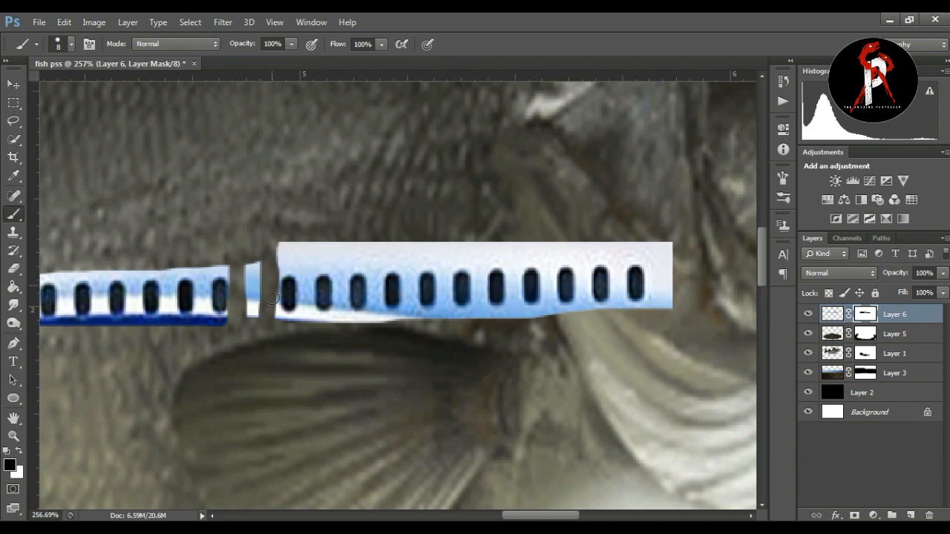
{"action": "left_click_drag", "start_coordinate": [284, 317], "coordinate": [409, 317]}
Mask away the airplane skin around each front window near the gills, using small brushes of size 5 to 7
{"action": "left_click", "coordinate": [14, 437]}
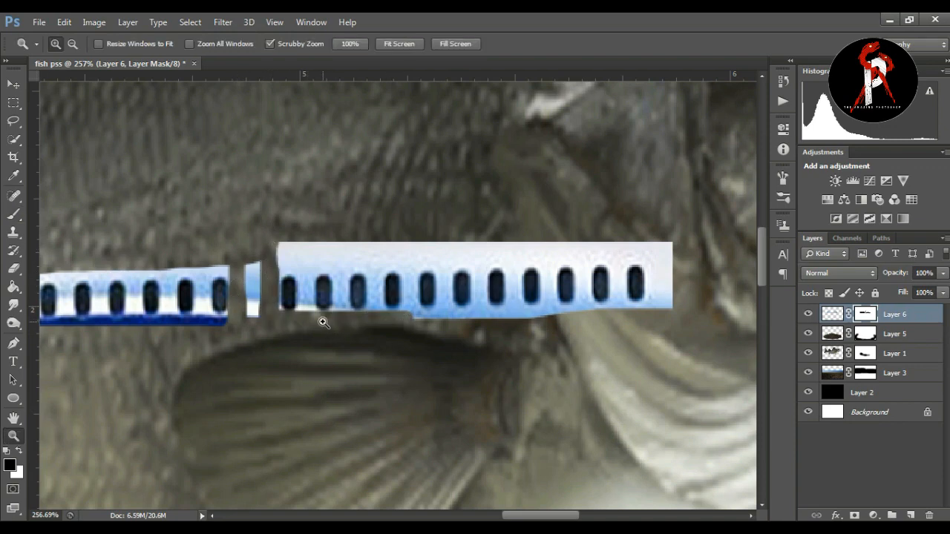
{"action": "left_click_drag", "start_coordinate": [323, 320], "coordinate": [375, 320]}
{"action": "left_click", "coordinate": [13, 214]}
{"action": "left_click_drag", "start_coordinate": [283, 170], "coordinate": [290, 300]}
{"action": "mouse_move", "coordinate": [265, 223]}
{"action": "left_mouse_down"}
{"action": "mouse_move", "coordinate": [247, 210]}
{"action": "mouse_move", "coordinate": [248, 218]}
{"action": "mouse_move", "coordinate": [235, 179]}
{"action": "mouse_move", "coordinate": [198, 206]}
{"action": "left_mouse_up"}
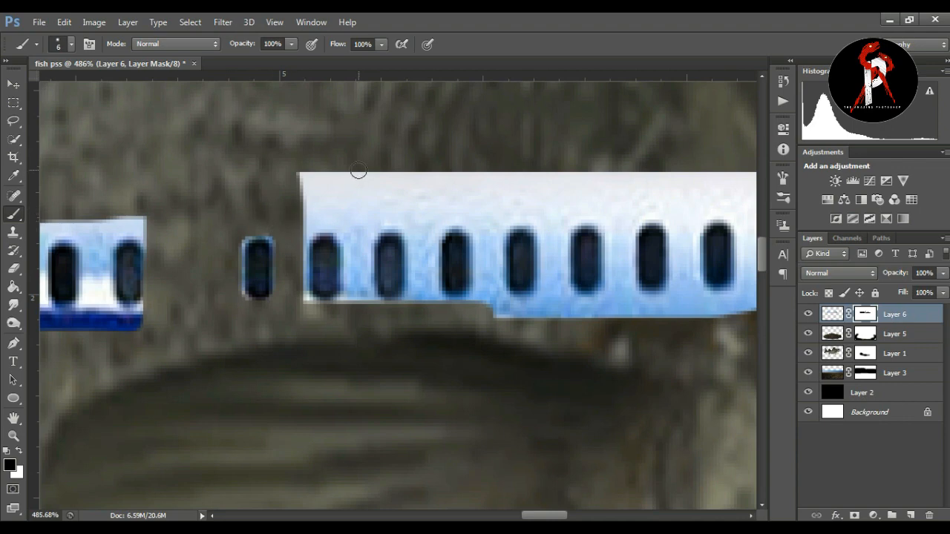
{"action": "key", "text": "bracketright"}
{"action": "left_click_drag", "start_coordinate": [357, 171], "coordinate": [354, 305]}
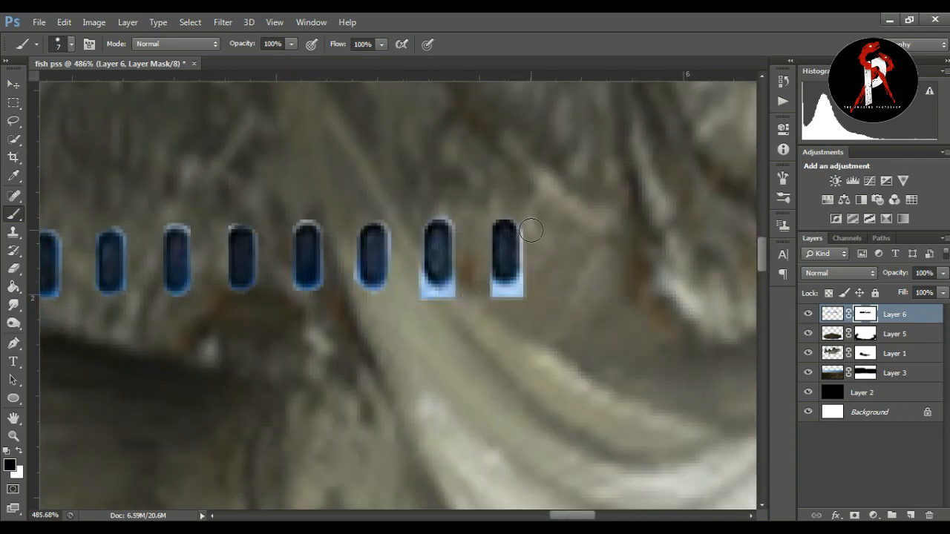
{"action": "mouse_move", "coordinate": [532, 230]}
{"action": "left_mouse_down"}
{"action": "mouse_move", "coordinate": [525, 289]}
{"action": "mouse_move", "coordinate": [499, 299]}
{"action": "mouse_move", "coordinate": [484, 287]}
{"action": "mouse_move", "coordinate": [523, 303]}
{"action": "mouse_move", "coordinate": [489, 307]}
{"action": "mouse_move", "coordinate": [464, 278]}
{"action": "mouse_move", "coordinate": [454, 299]}
{"action": "mouse_move", "coordinate": [421, 302]}
{"action": "mouse_move", "coordinate": [414, 267]}
{"action": "mouse_move", "coordinate": [413, 279]}
{"action": "mouse_move", "coordinate": [435, 296]}
{"action": "left_mouse_up"}
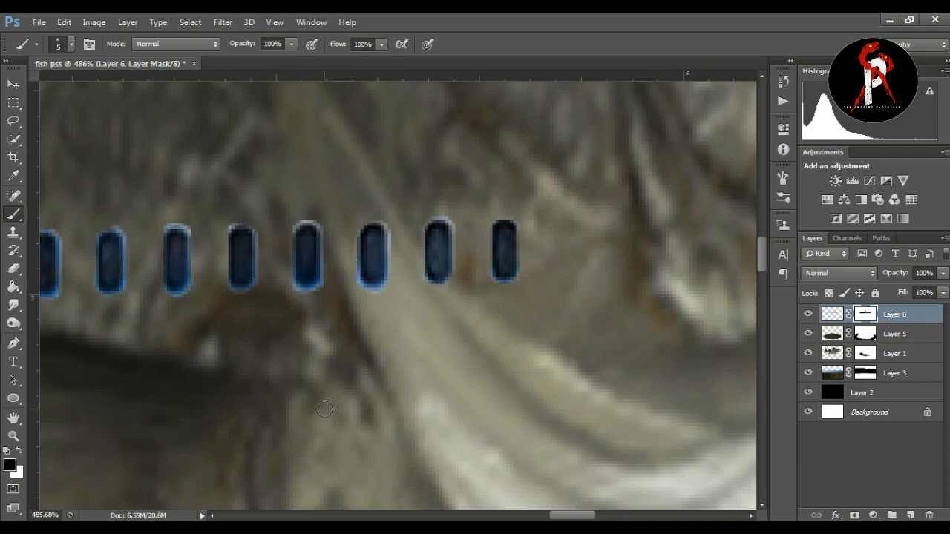
Transform the window strip to 102.11% width and 160.92% height, placing it along the middle of the fish's body
{"action": "left_click_drag", "start_coordinate": [573, 515], "coordinate": [509, 508]}
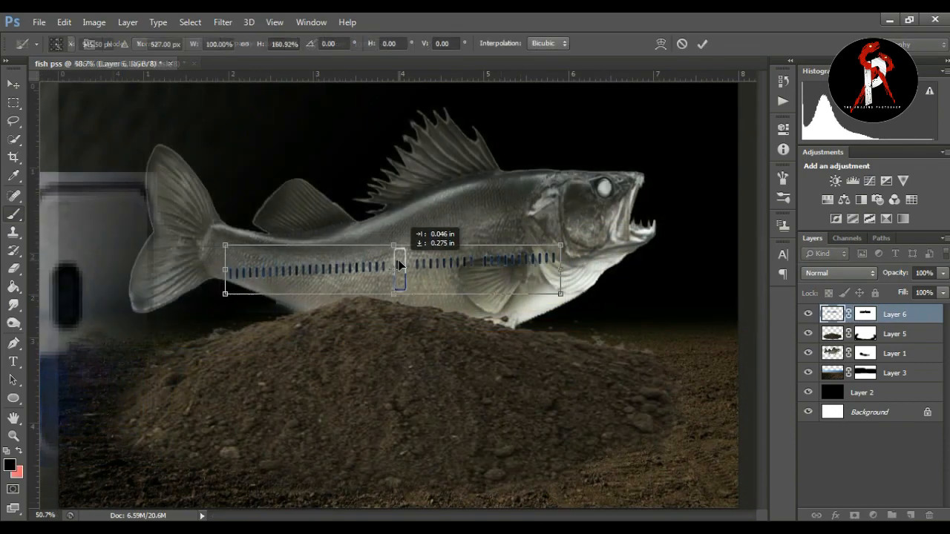
{"action": "left_click_drag", "start_coordinate": [394, 260], "coordinate": [390, 249]}
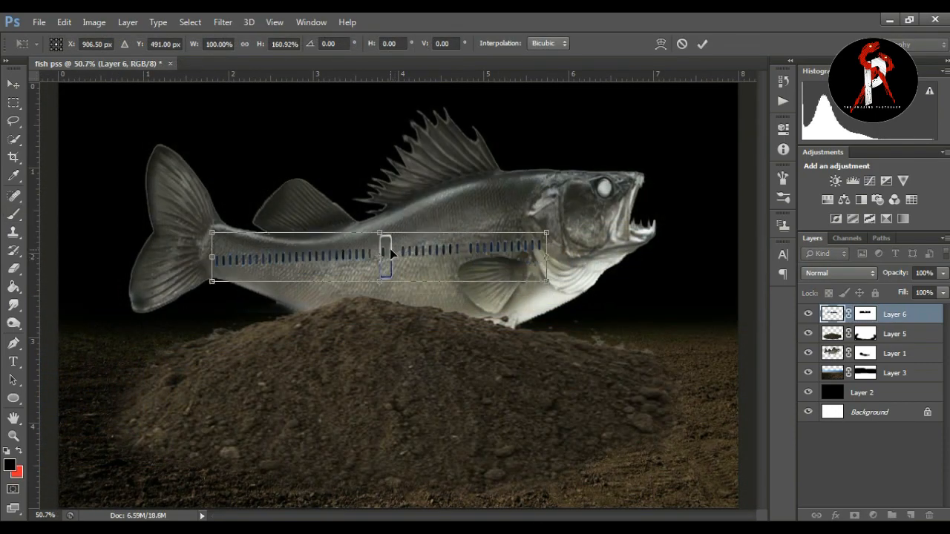
{"action": "left_click_drag", "start_coordinate": [547, 232], "coordinate": [553, 233]}
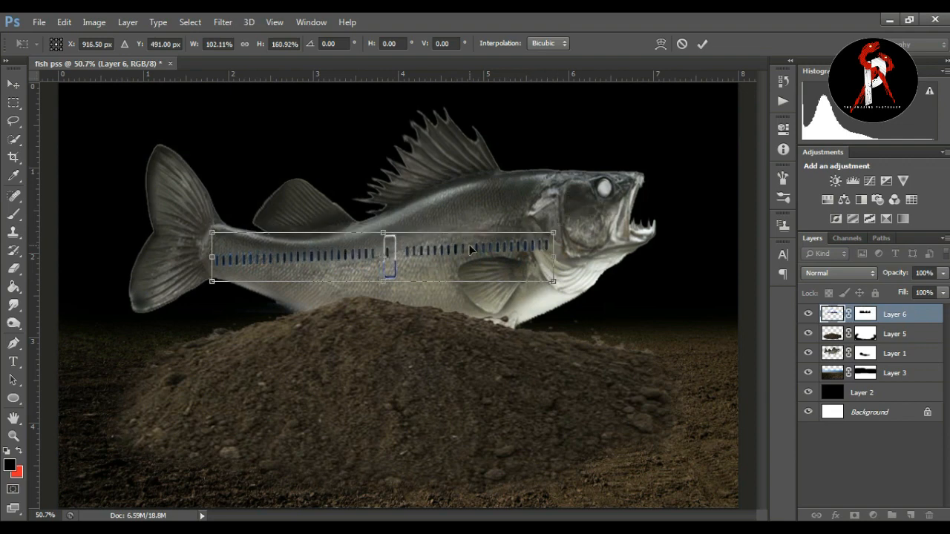
{"action": "key", "text": "Return"}
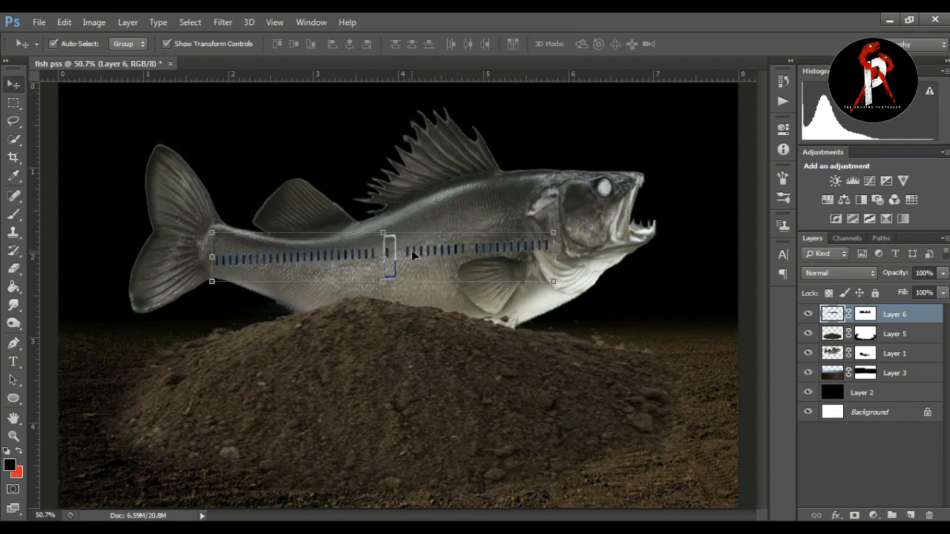
{"action": "left_click", "coordinate": [396, 247]}
{"action": "key", "text": "ctrl+t"}
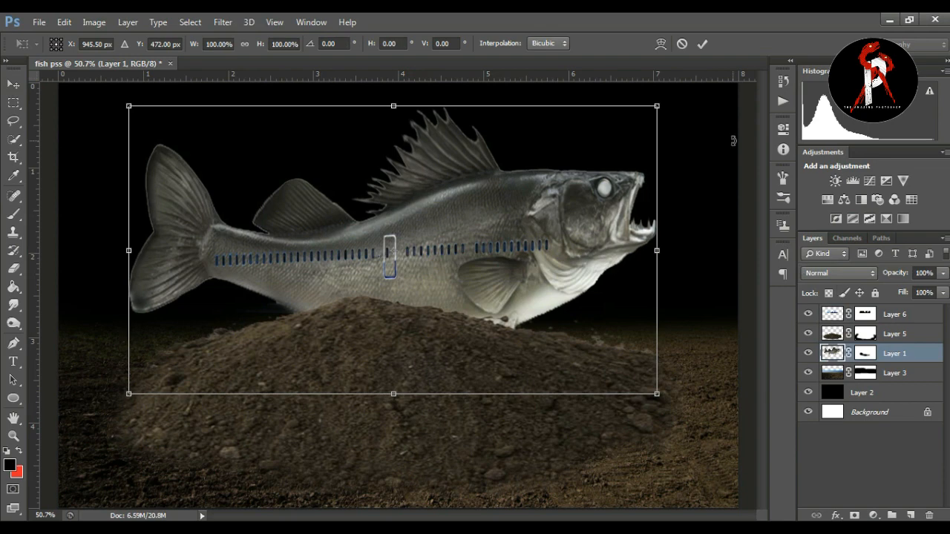
{"action": "left_click", "coordinate": [679, 43]}
Warp the airplane window strip so its front end rises toward the gills and its rear section dips along the tail
{"action": "left_click", "coordinate": [832, 315]}
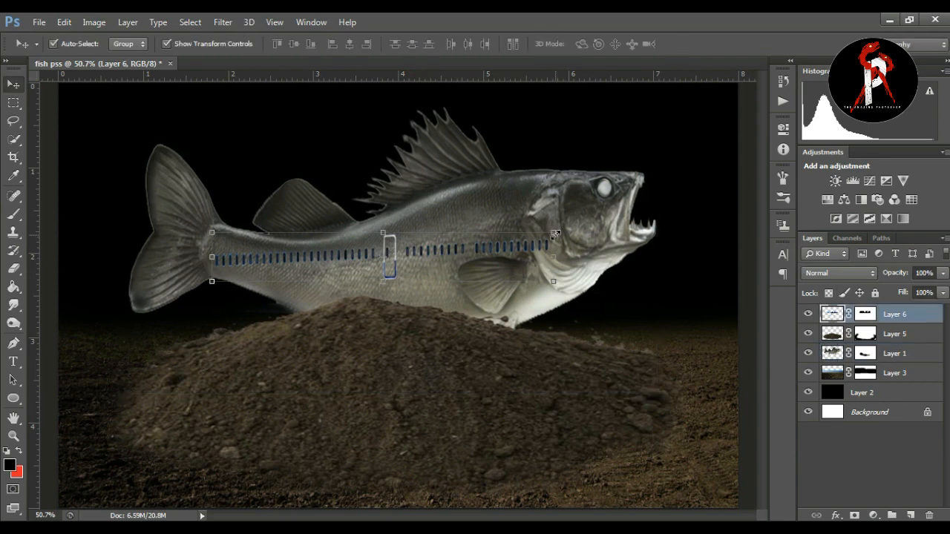
{"action": "key", "text": "ctrl+t"}
{"action": "right_click", "coordinate": [508, 251]}
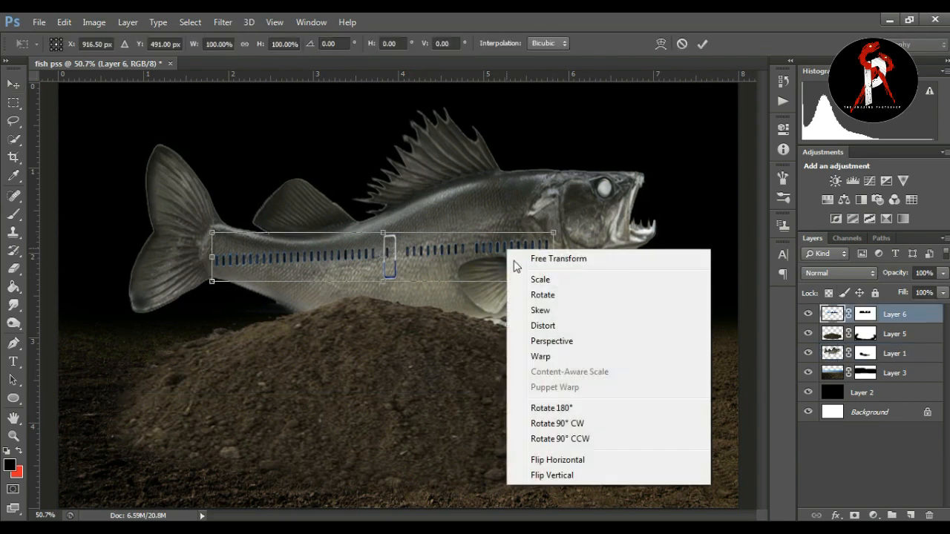
{"action": "left_click", "coordinate": [540, 357]}
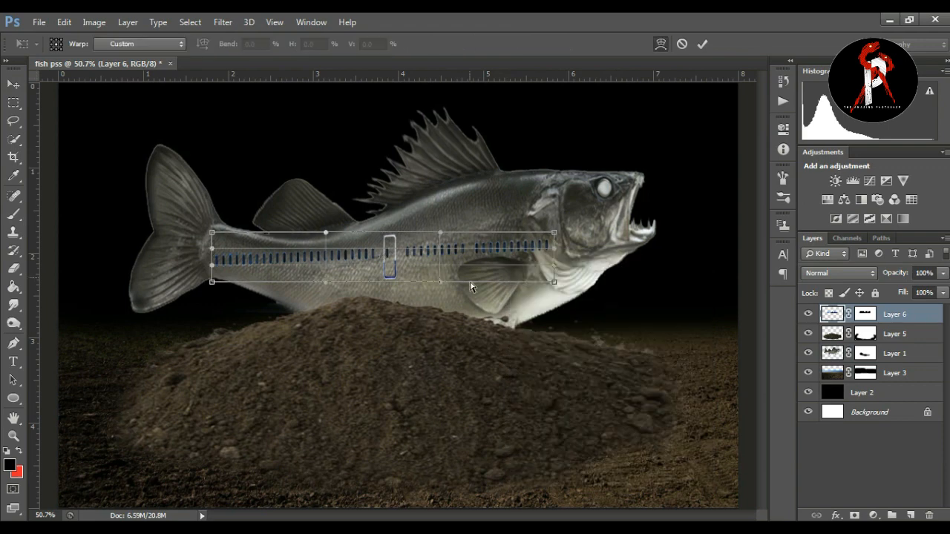
{"action": "left_click_drag", "start_coordinate": [456, 248], "coordinate": [458, 237]}
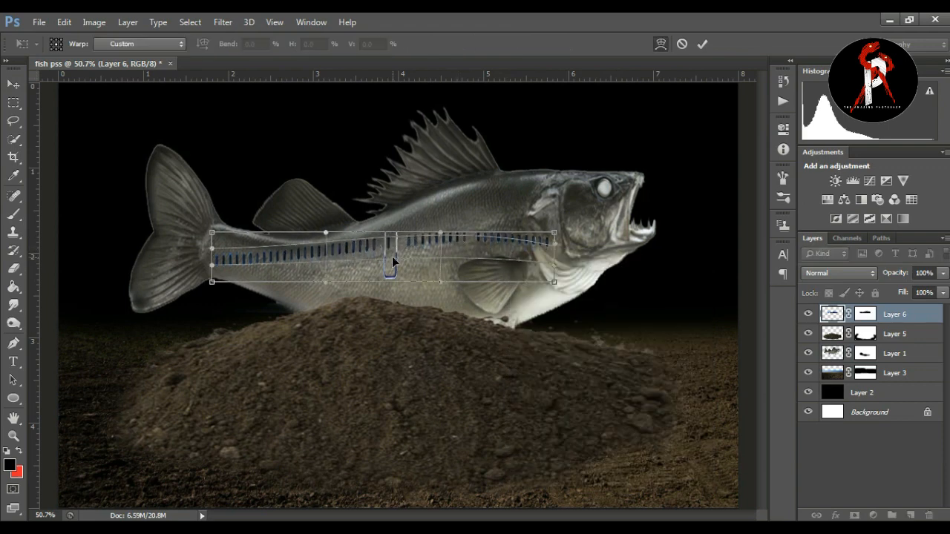
{"action": "left_click_drag", "start_coordinate": [392, 256], "coordinate": [392, 269]}
{"action": "left_click_drag", "start_coordinate": [277, 260], "coordinate": [279, 275]}
{"action": "left_click_drag", "start_coordinate": [222, 266], "coordinate": [218, 257]}
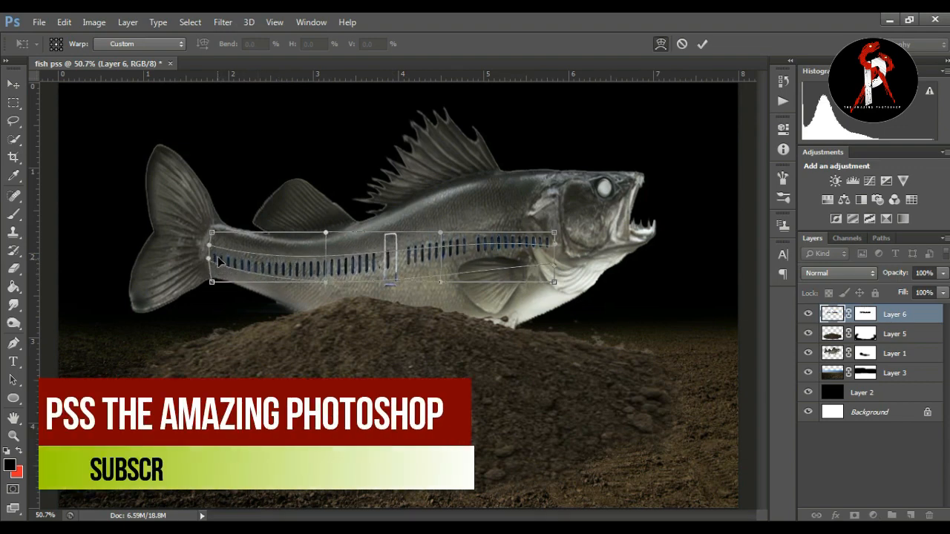
Refine the strip's warp so the window row follows the fish's body curve, and apply the transformation
{"action": "left_click_drag", "start_coordinate": [390, 272], "coordinate": [387, 284]}
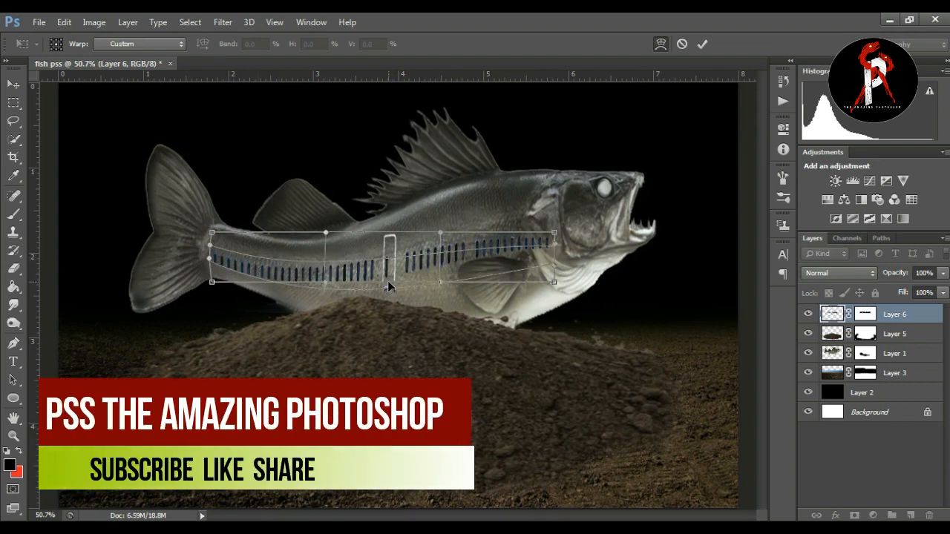
{"action": "left_click_drag", "start_coordinate": [222, 262], "coordinate": [225, 260]}
{"action": "left_click_drag", "start_coordinate": [393, 277], "coordinate": [397, 276]}
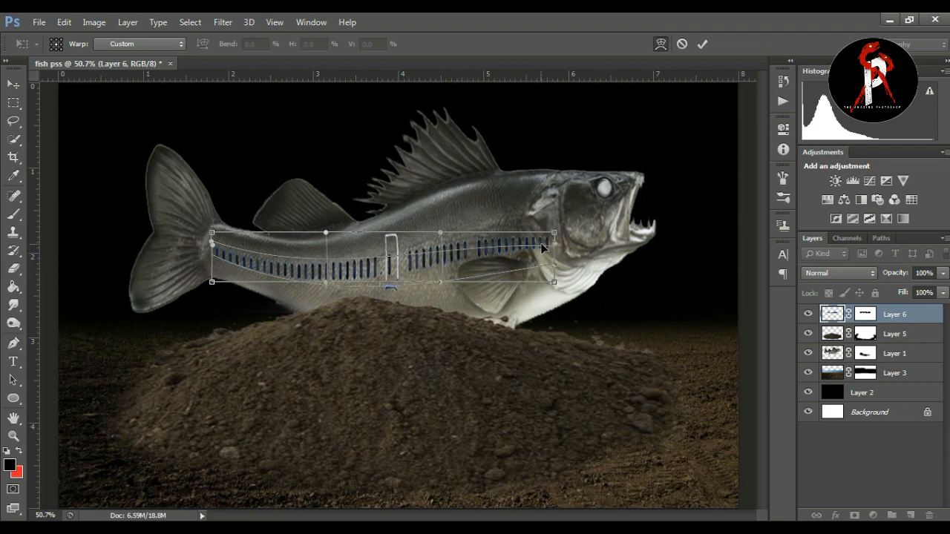
{"action": "left_click_drag", "start_coordinate": [478, 251], "coordinate": [476, 238]}
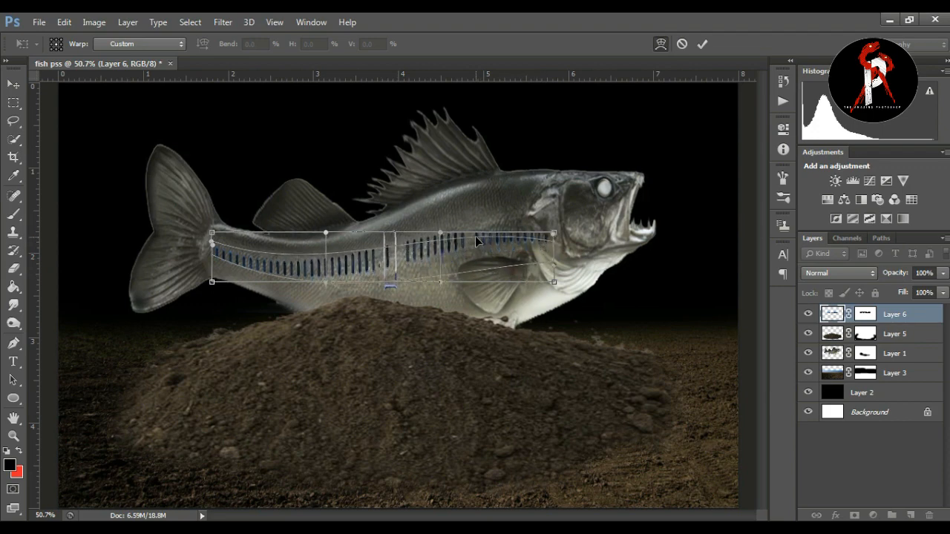
{"action": "mouse_move", "coordinate": [393, 267]}
{"action": "left_mouse_down"}
{"action": "mouse_move", "coordinate": [391, 254]}
{"action": "mouse_move", "coordinate": [357, 235]}
{"action": "mouse_move", "coordinate": [361, 266]}
{"action": "mouse_move", "coordinate": [397, 275]}
{"action": "left_mouse_up"}
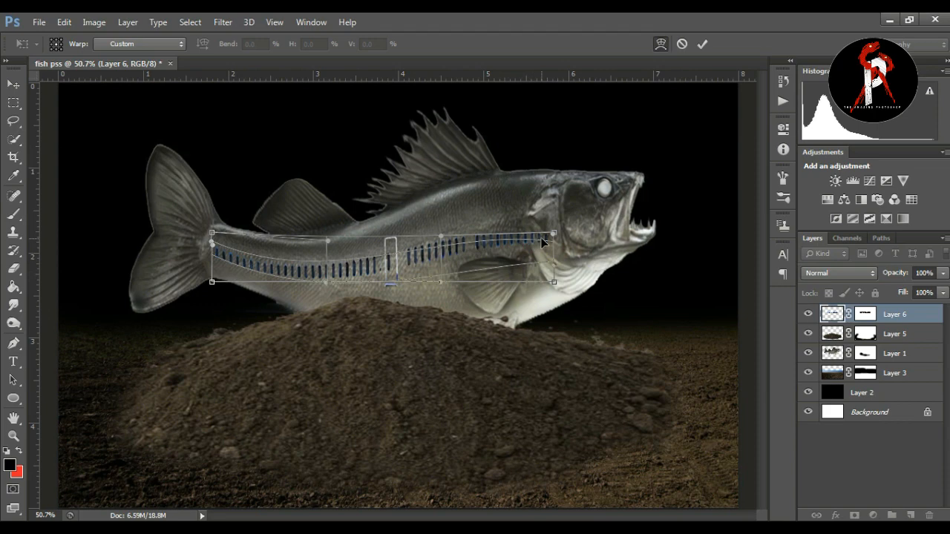
{"action": "left_click_drag", "start_coordinate": [554, 235], "coordinate": [550, 233]}
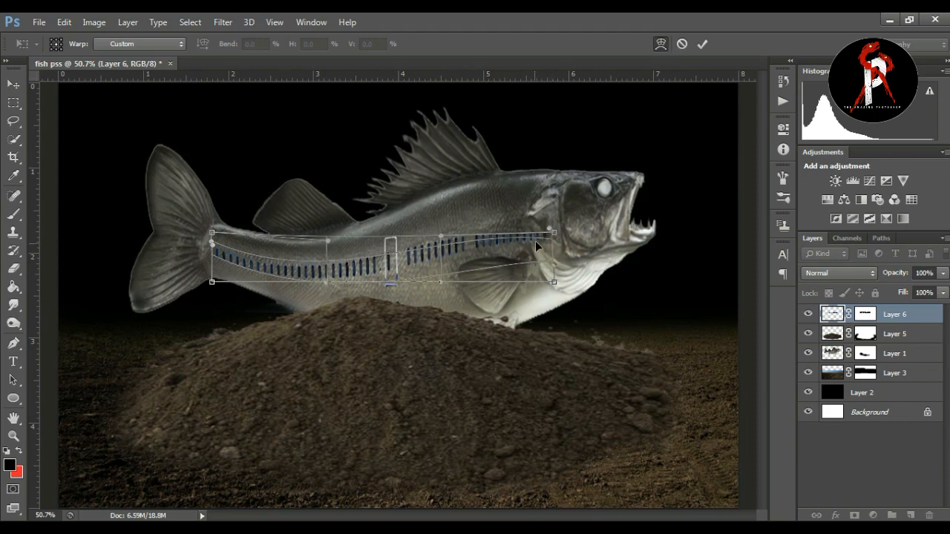
{"action": "left_click", "coordinate": [702, 44]}
{"action": "left_click", "coordinate": [747, 250]}
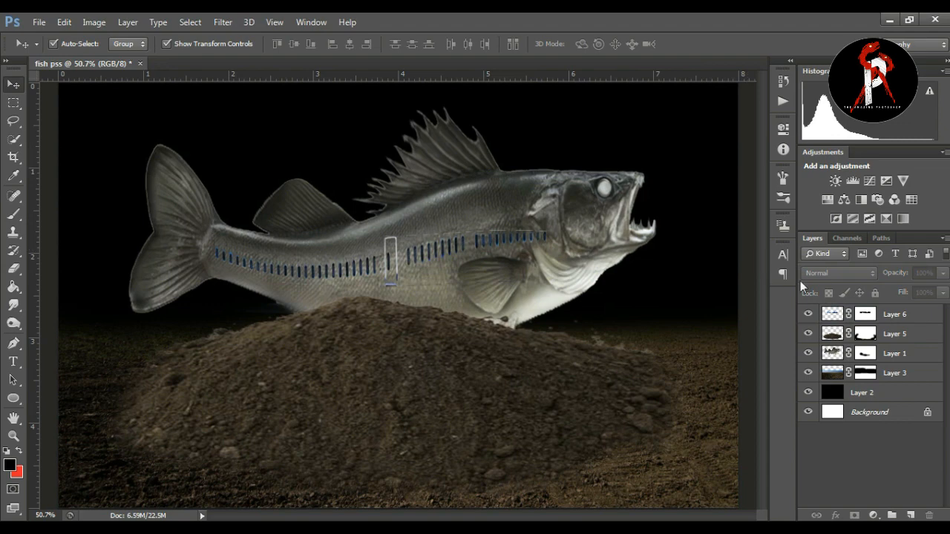
Mask out the foremost windows of the strip near the gills with a size 50 brush
{"action": "left_click", "coordinate": [861, 315]}
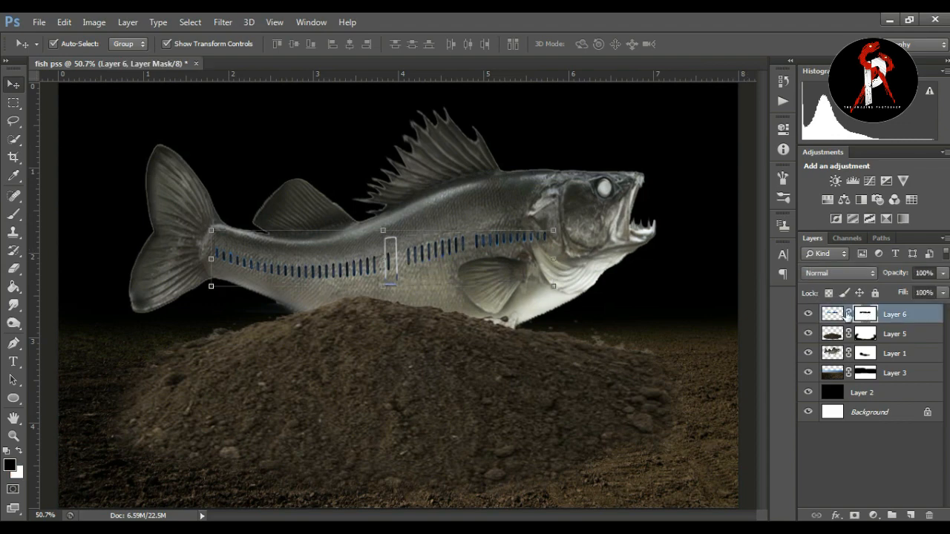
{"action": "left_click", "coordinate": [14, 215]}
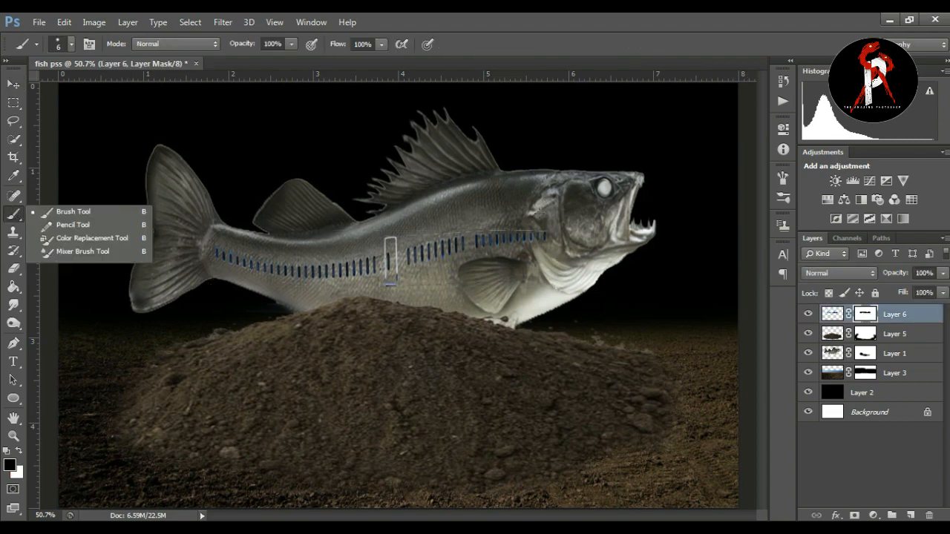
{"action": "key", "text": "bracketright"}
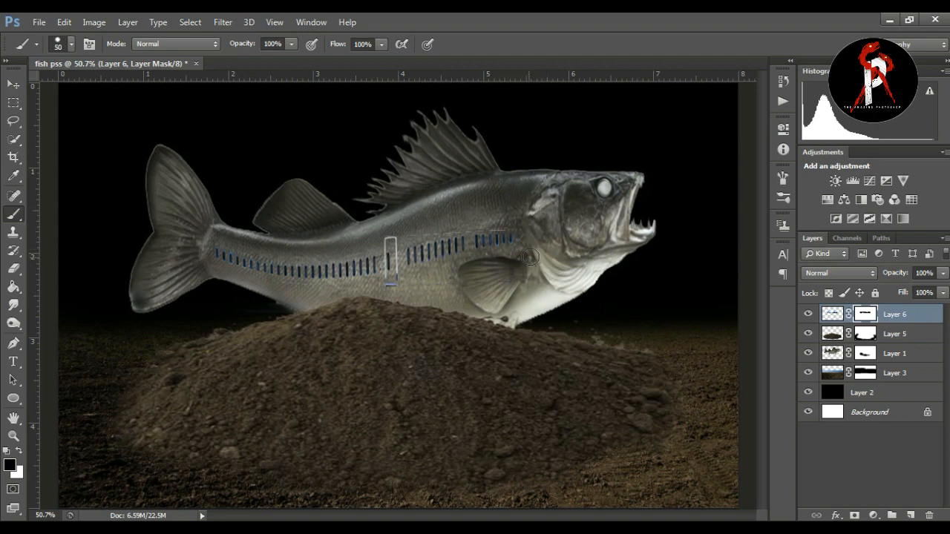
{"action": "left_click", "coordinate": [9, 86]}
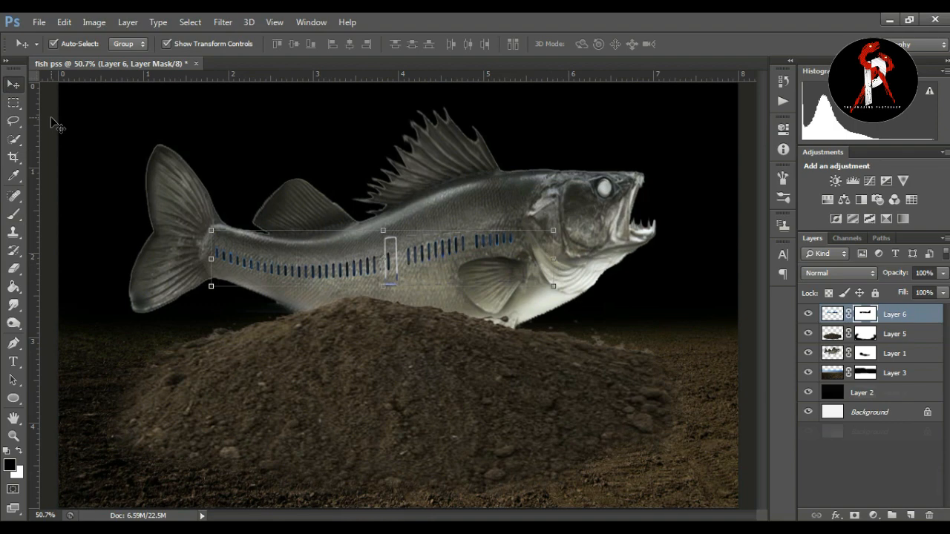
Place the runway image across the lower canvas, stretch it upward, and mask its upper part so the fish shows
{"action": "left_click_drag", "start_coordinate": [482, 384], "coordinate": [559, 435]}
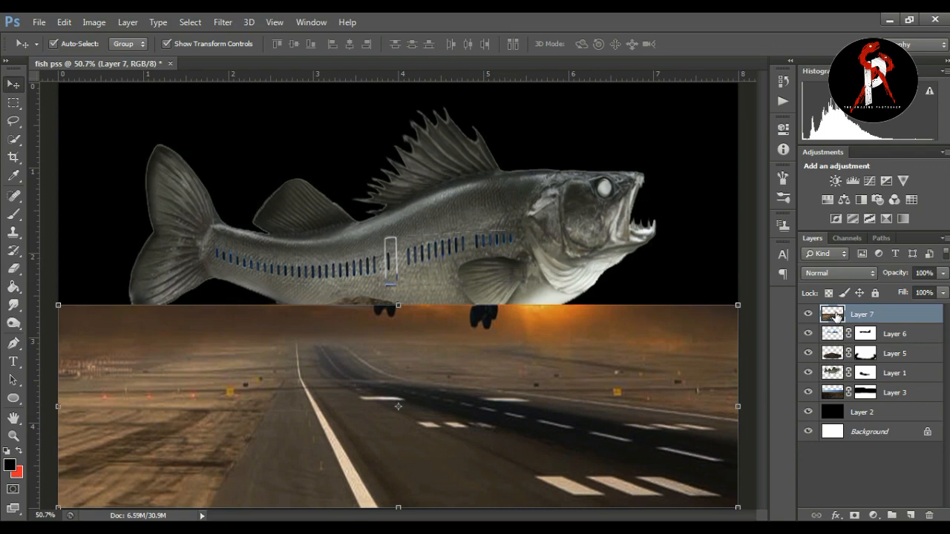
{"action": "left_click_drag", "start_coordinate": [399, 306], "coordinate": [398, 282]}
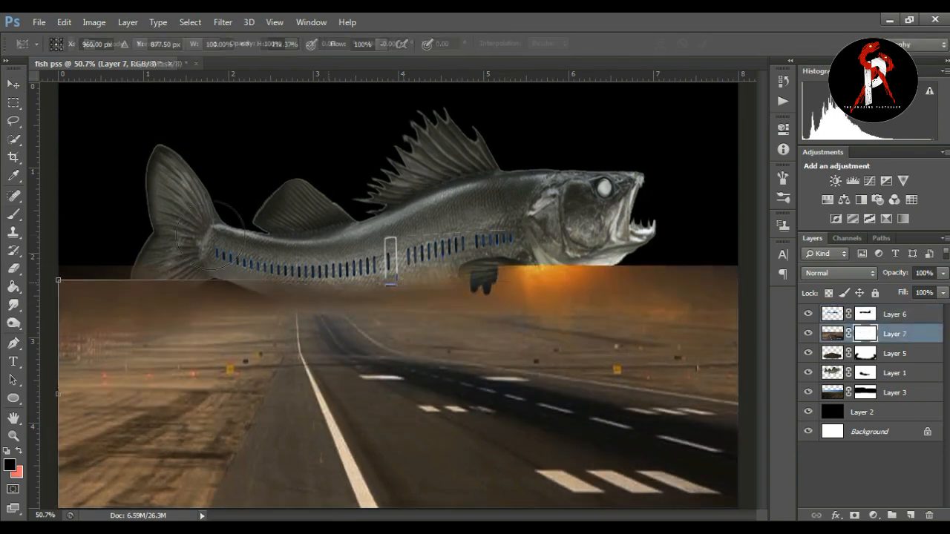
{"action": "mouse_move", "coordinate": [267, 297]}
{"action": "left_mouse_down"}
{"action": "mouse_move", "coordinate": [76, 265]}
{"action": "mouse_move", "coordinate": [520, 282]}
{"action": "mouse_move", "coordinate": [631, 275]}
{"action": "mouse_move", "coordinate": [494, 271]}
{"action": "mouse_move", "coordinate": [742, 270]}
{"action": "mouse_move", "coordinate": [705, 270]}
{"action": "mouse_move", "coordinate": [701, 282]}
{"action": "left_mouse_up"}
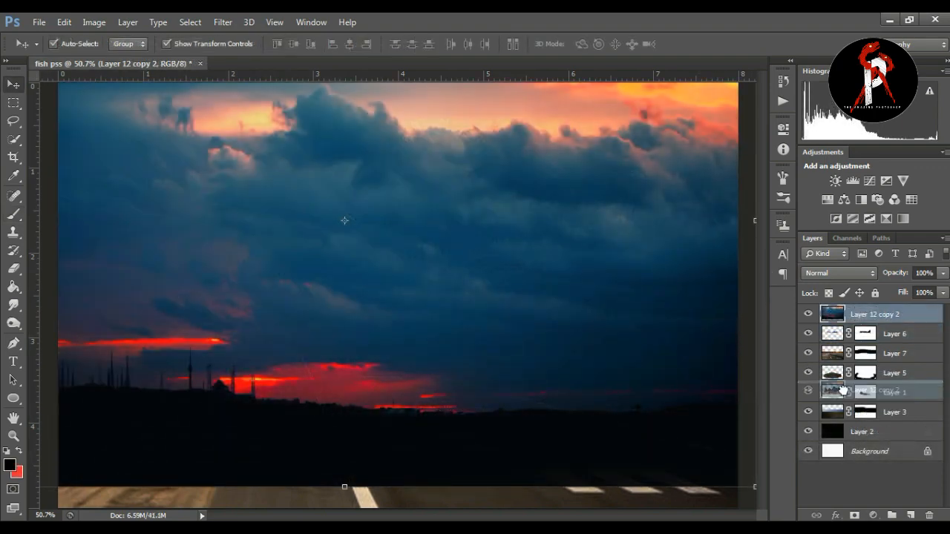
Move the cloudy sunset sky layer behind the fish and ground layers, directly beneath Layer 3
{"action": "left_click_drag", "start_coordinate": [836, 314], "coordinate": [838, 419]}
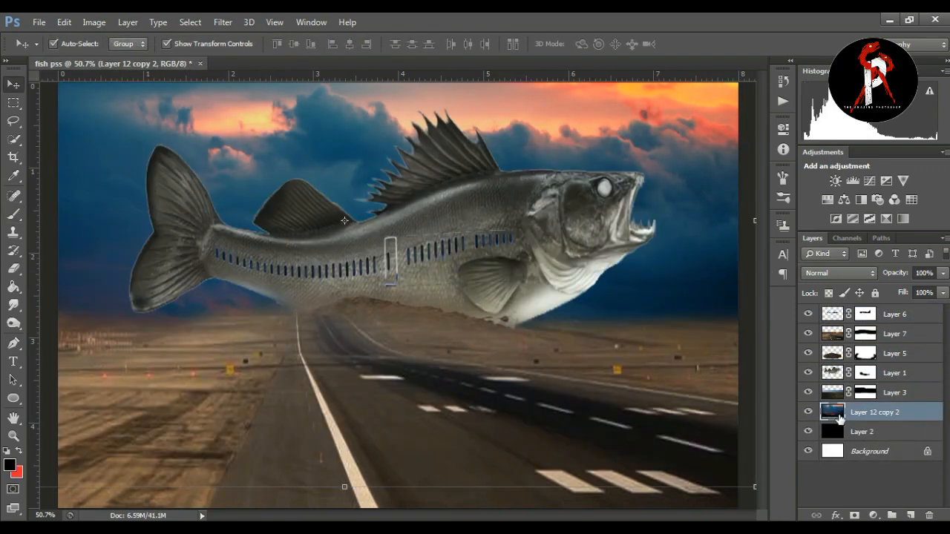
{"action": "left_click", "coordinate": [800, 482]}
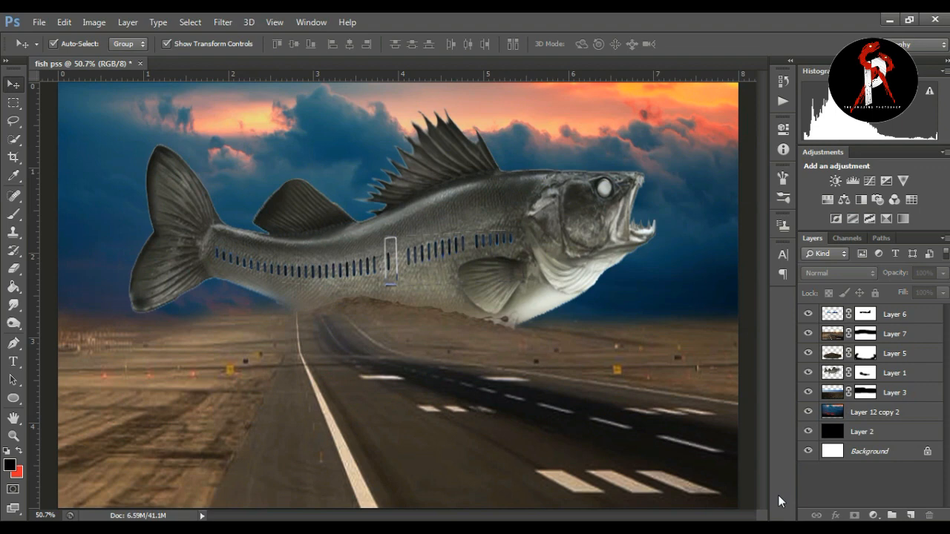
{"action": "left_click", "coordinate": [865, 334]}
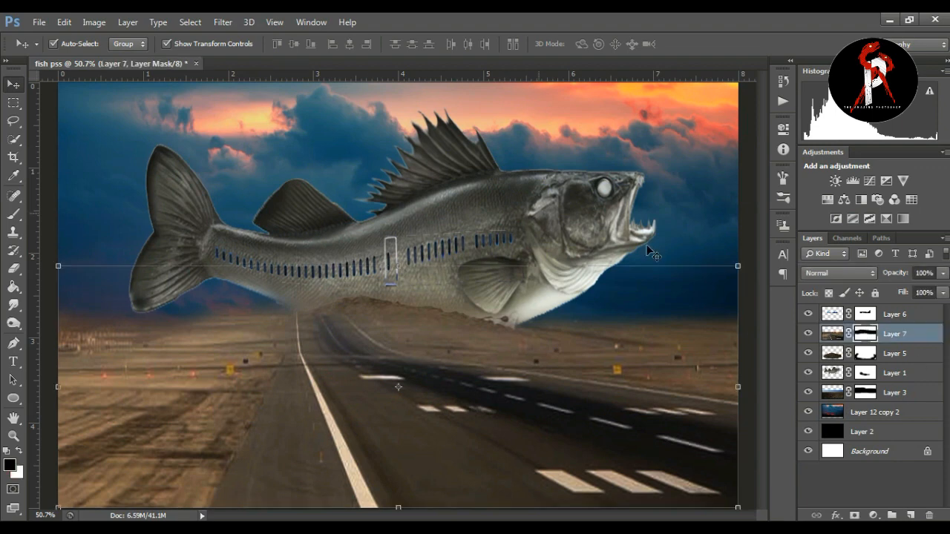
{"action": "left_click", "coordinate": [14, 232]}
{"action": "left_click", "coordinate": [14, 213]}
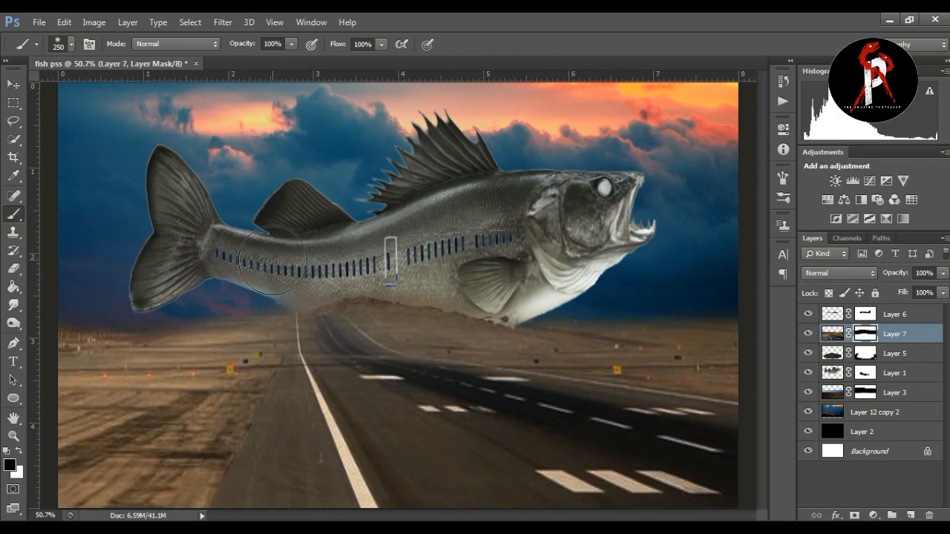
{"action": "left_click", "coordinate": [43, 120]}
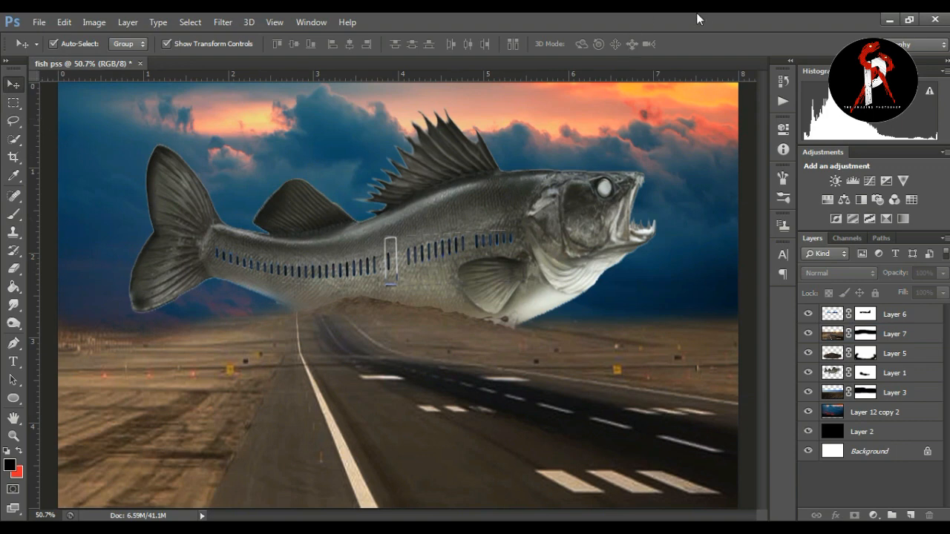
Add a new empty layer directly above the fish layer, Layer 1
{"action": "left_click", "coordinate": [837, 315]}
{"action": "left_click", "coordinate": [835, 374]}
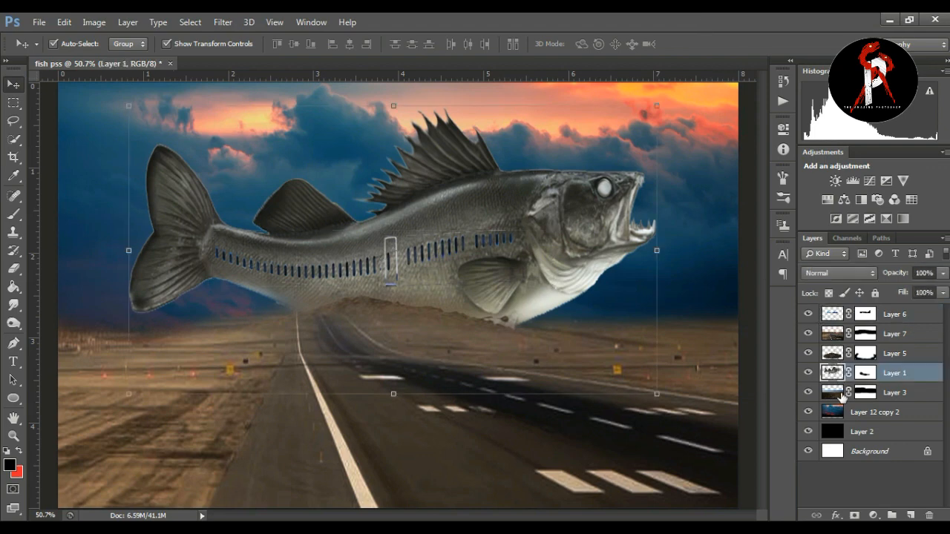
{"action": "left_click", "coordinate": [911, 514]}
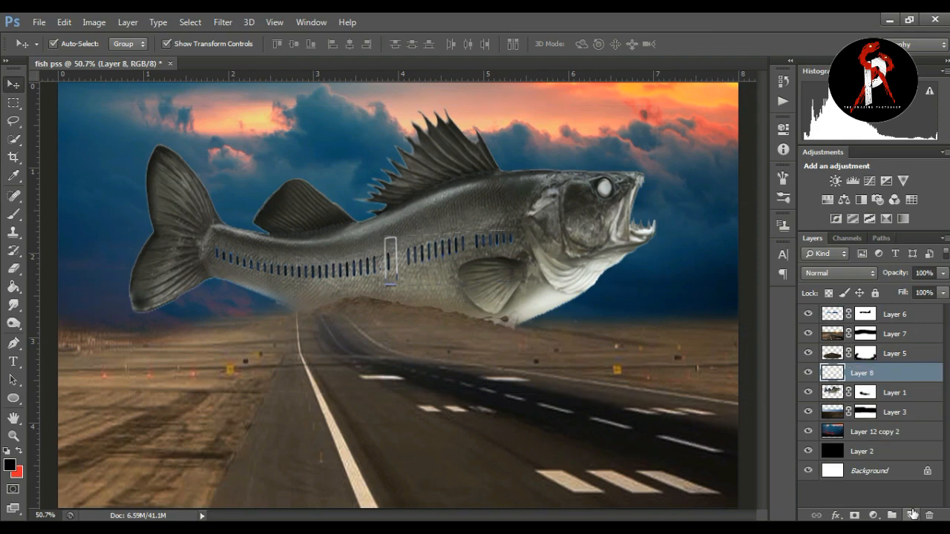
Paint the fish's eye red on the new layer with a small brush of about size 35
{"action": "left_click", "coordinate": [16, 218]}
{"action": "left_click", "coordinate": [18, 452]}
{"action": "key", "text": "bracketleft"}
{"action": "key", "text": "bracketleft"}
{"action": "key", "text": "bracketleft"}
{"action": "key", "text": "bracketleft"}
{"action": "key", "text": "bracketleft"}
{"action": "key", "text": "bracketleft"}
{"action": "key", "text": "bracketleft"}
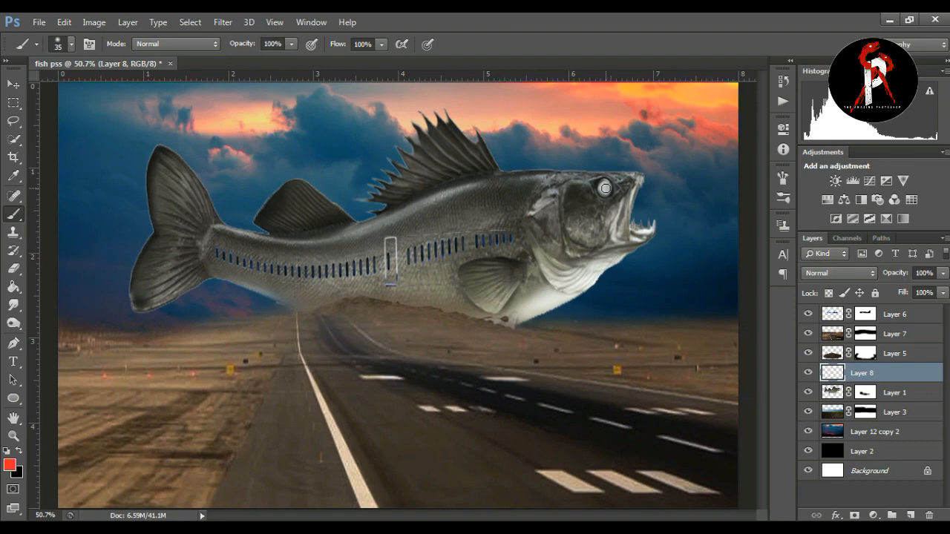
{"action": "left_click", "coordinate": [605, 189]}
Switch the painting colour to black and add a small dark pupil at the centre of the red eye
{"action": "left_click", "coordinate": [19, 452]}
{"action": "left_click", "coordinate": [9, 464]}
{"action": "left_click", "coordinate": [925, 143]}
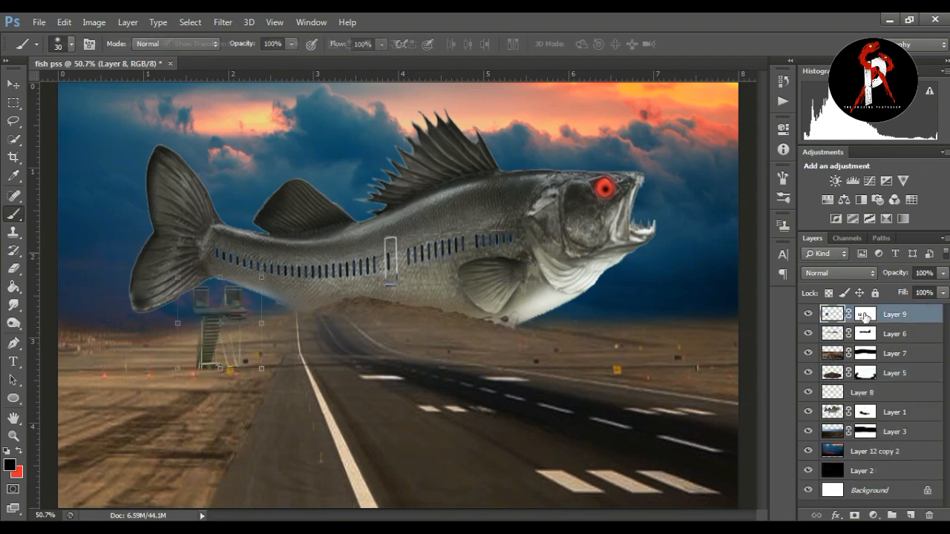
Enlarge the green stair tower with its layer mask temporarily disabled
{"action": "right_click", "coordinate": [865, 315]}
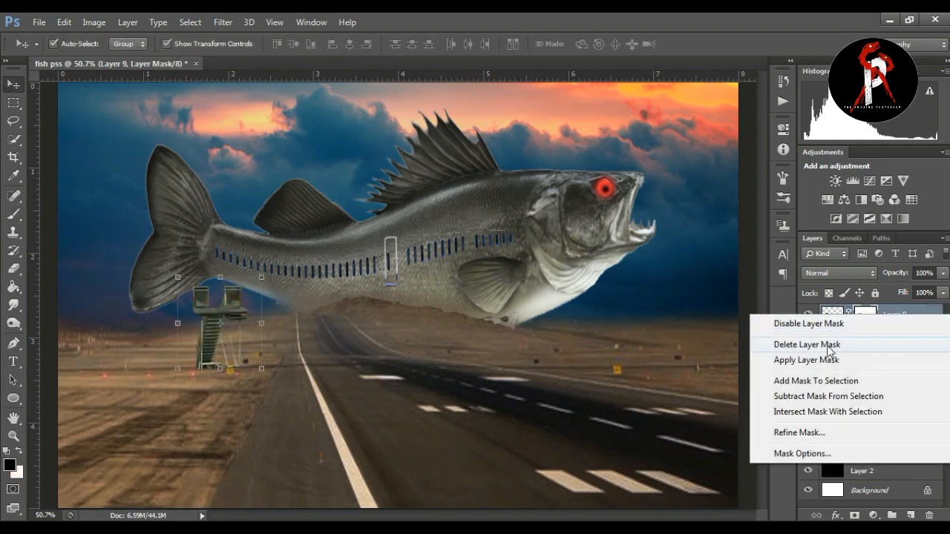
{"action": "left_click", "coordinate": [816, 324]}
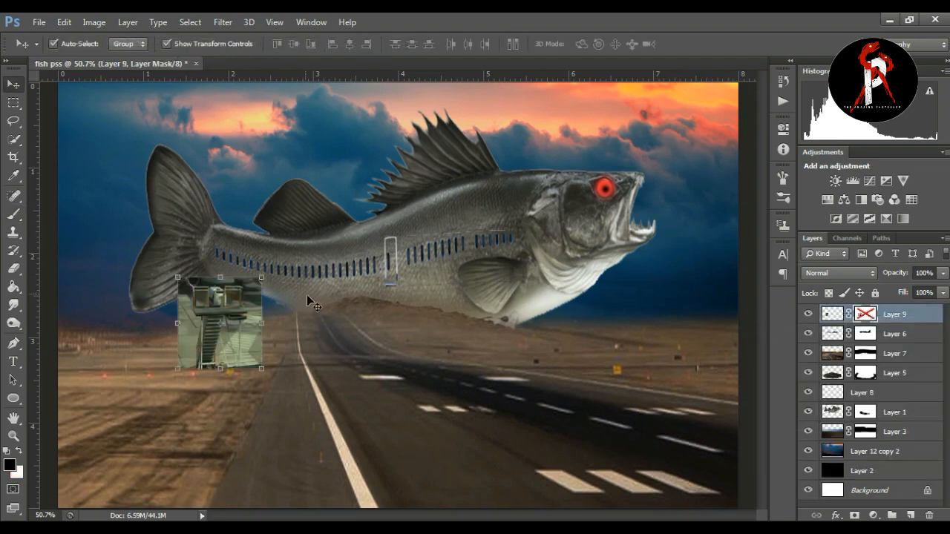
{"action": "left_click_drag", "start_coordinate": [261, 275], "coordinate": [312, 221]}
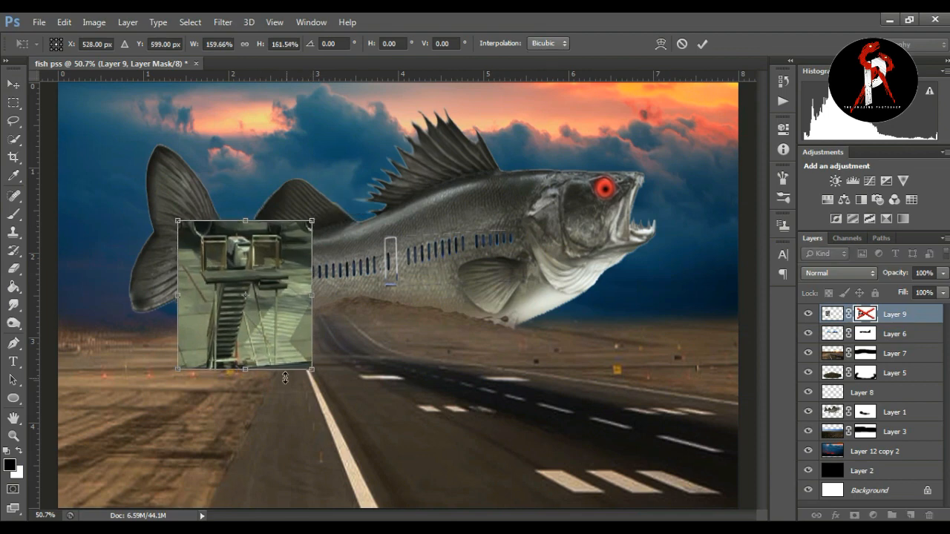
{"action": "left_click_drag", "start_coordinate": [310, 371], "coordinate": [418, 448]}
{"action": "key", "text": "Return"}
{"action": "left_click", "coordinate": [865, 315], "text": "shift"}
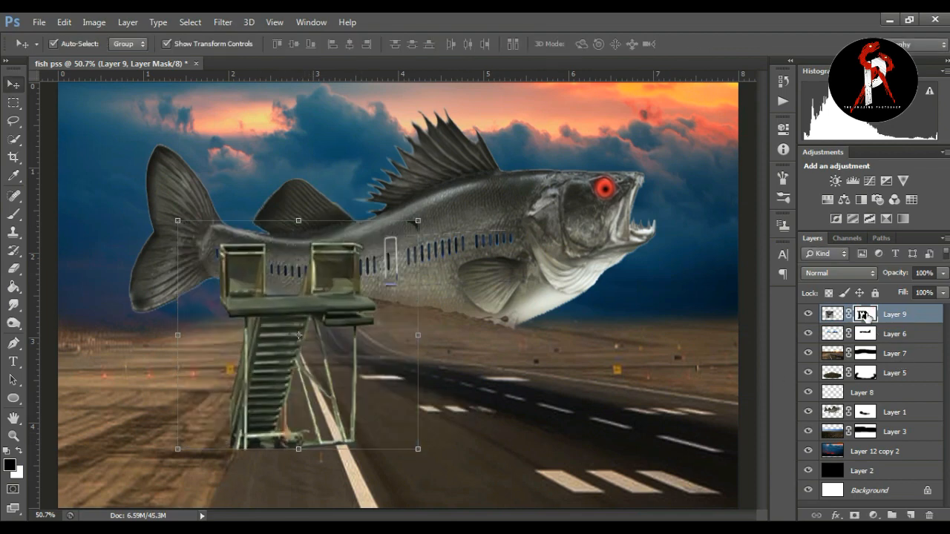
Scale the stair tower down and place it on the horizon left of the runway, below the fish's tail
{"action": "left_click_drag", "start_coordinate": [418, 449], "coordinate": [110, 344]}
{"action": "key", "text": "Return"}
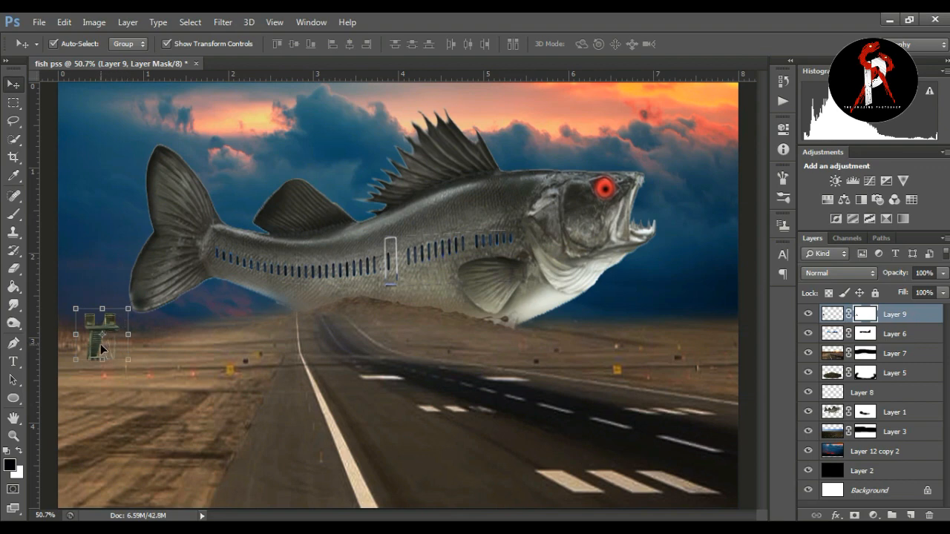
Duplicate the stair tower, place the copy right of the runway below the fish's mouth, and enlarge it
{"action": "left_click_drag", "start_coordinate": [98, 351], "coordinate": [628, 329]}
{"action": "left_click_drag", "start_coordinate": [658, 288], "coordinate": [698, 232]}
{"action": "left_click_drag", "start_coordinate": [698, 338], "coordinate": [702, 342]}
{"action": "left_click_drag", "start_coordinate": [663, 315], "coordinate": [686, 334]}
{"action": "key", "text": "Return"}
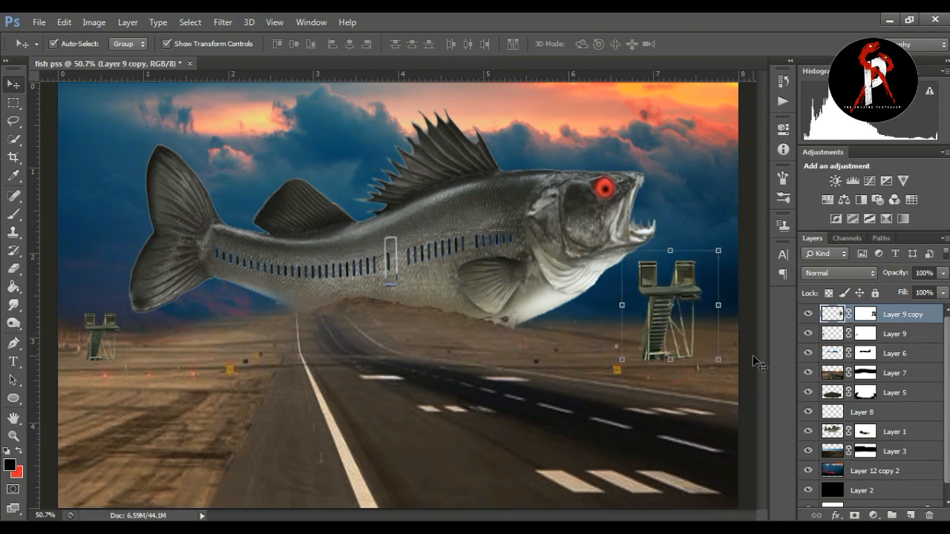
Touch up the layer masks of the right and left stair towers with a black brush around their edges
{"action": "left_click", "coordinate": [866, 314]}
{"action": "left_click", "coordinate": [14, 215]}
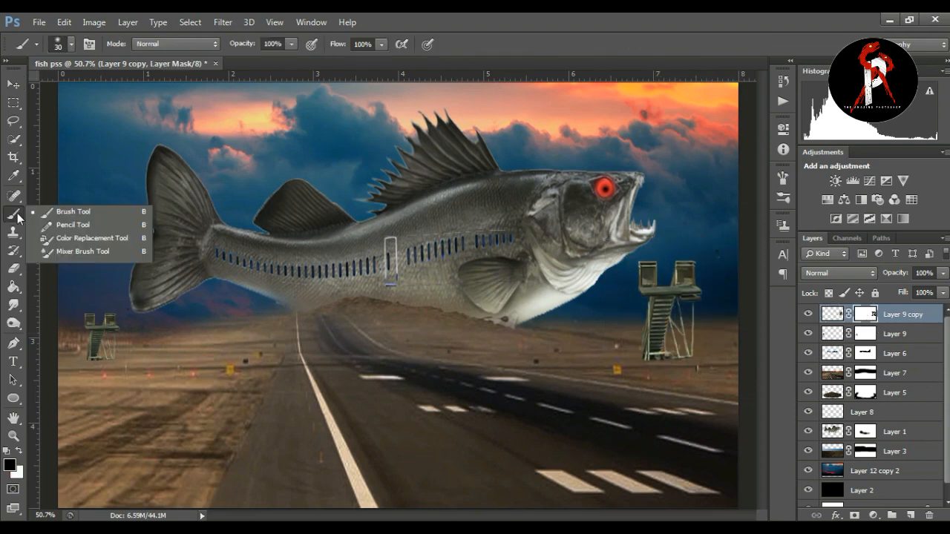
{"action": "left_click", "coordinate": [721, 256]}
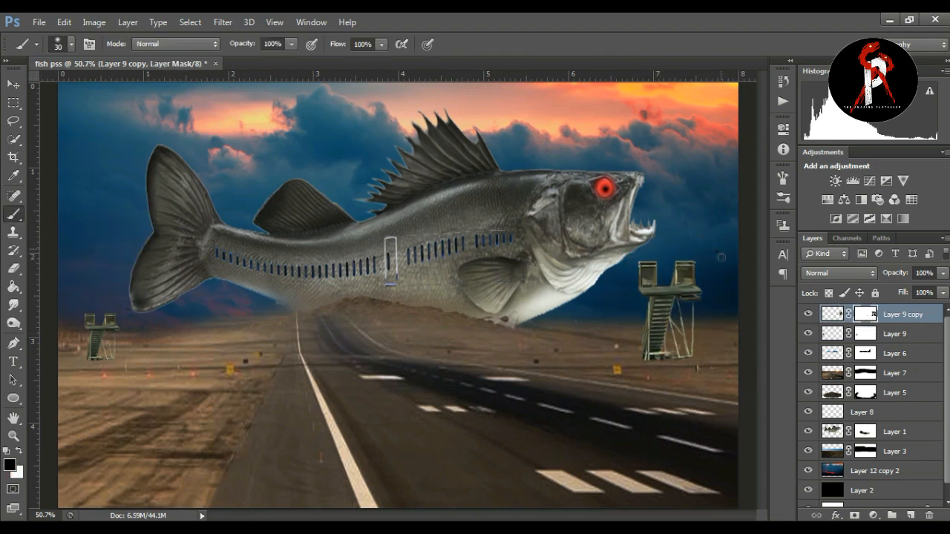
{"action": "left_click", "coordinate": [865, 338]}
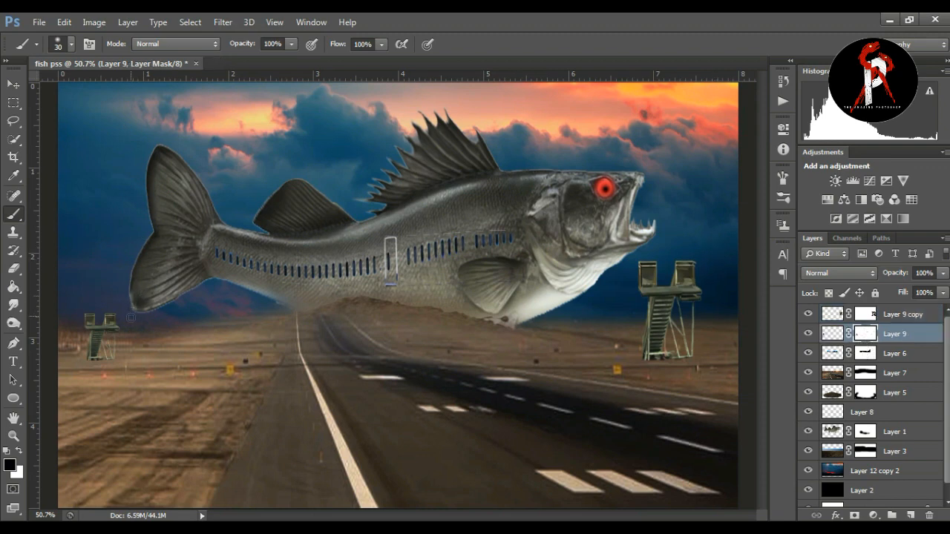
{"action": "left_click", "coordinate": [13, 84]}
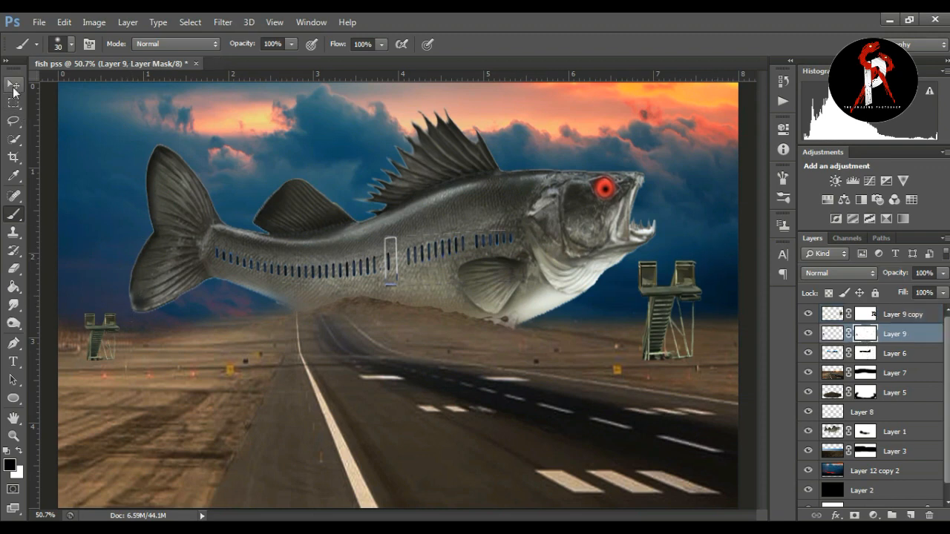
{"action": "left_click", "coordinate": [49, 130]}
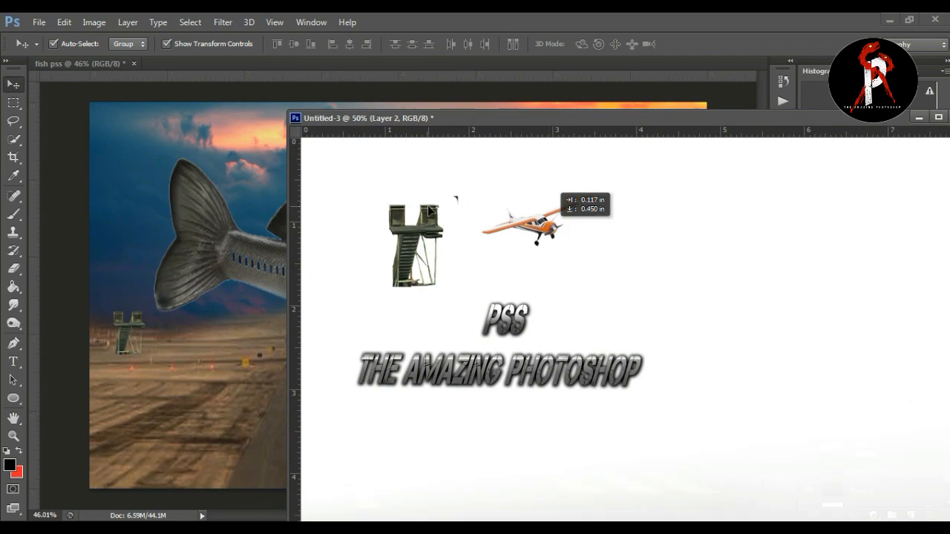
Bring the orange-and-white airplane and the PSS THE AMAZING PHOTOSHOP text from Untitled-3 into the fish composition, with the airplane above the fish's tail
{"action": "left_click_drag", "start_coordinate": [217, 153], "coordinate": [217, 154]}
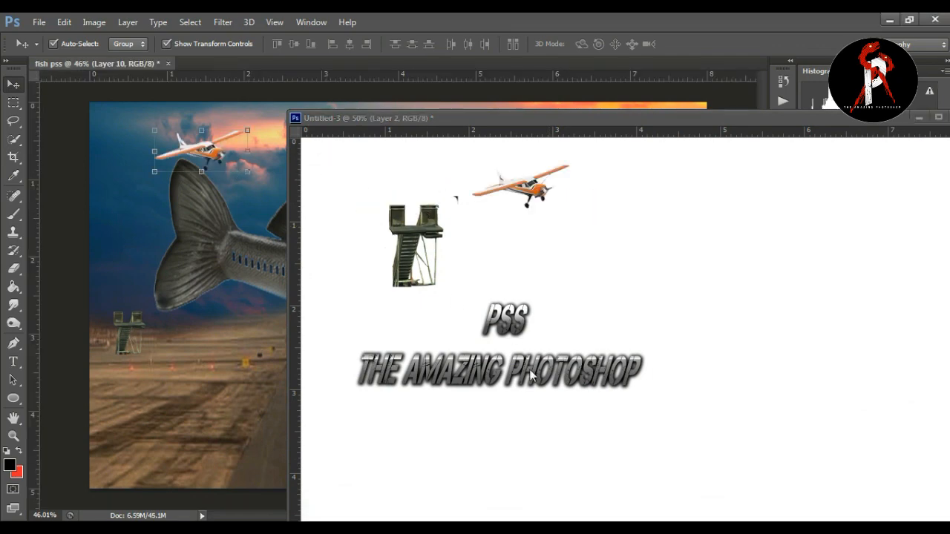
{"action": "left_click", "coordinate": [519, 185]}
{"action": "left_click_drag", "start_coordinate": [471, 382], "coordinate": [282, 431]}
{"action": "left_click_drag", "start_coordinate": [910, 121], "coordinate": [812, 127]}
{"action": "left_click", "coordinate": [819, 127]}
Adjust the placement of the PSS THE AMAZING PHOTOSHOP text over the ground and the left part of the runway
{"action": "left_click_drag", "start_coordinate": [358, 361], "coordinate": [368, 365]}
{"action": "left_click_drag", "start_coordinate": [324, 428], "coordinate": [352, 416]}
{"action": "key", "text": "Return"}
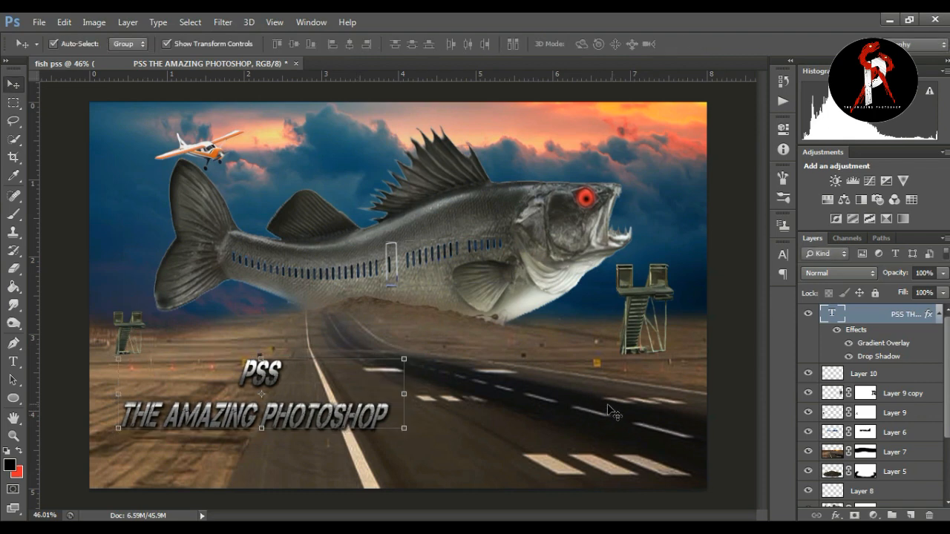
{"action": "left_click", "coordinate": [721, 401]}
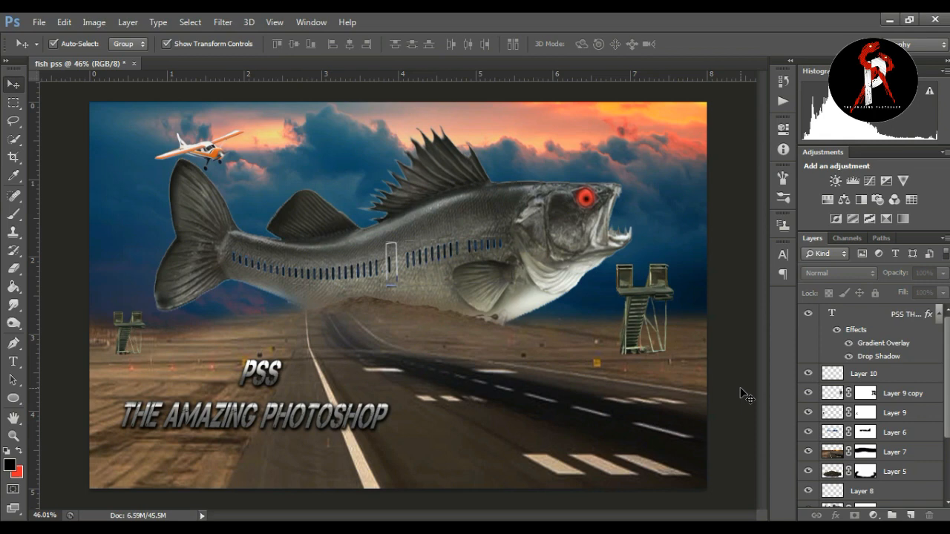
Skew the PSS THE AMAZING PHOTOSHOP text slightly with Free Transform, shifting it a little towards the runway
{"action": "left_click", "coordinate": [364, 422]}
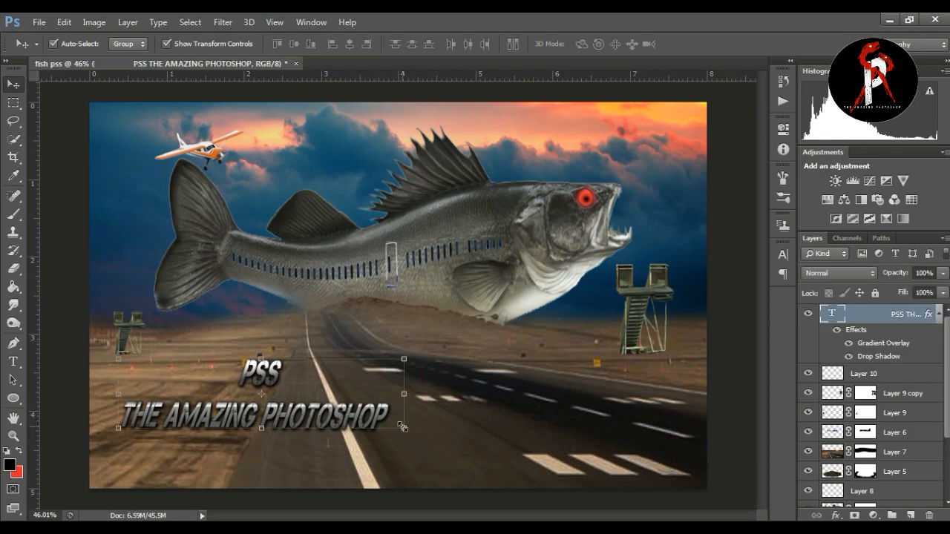
{"action": "key", "text": "ctrl+t"}
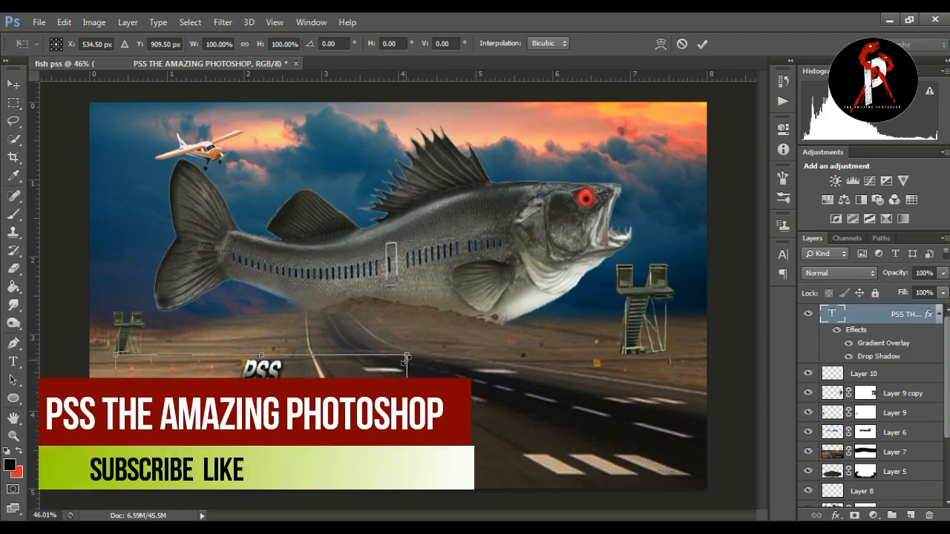
{"action": "right_click", "coordinate": [410, 356]}
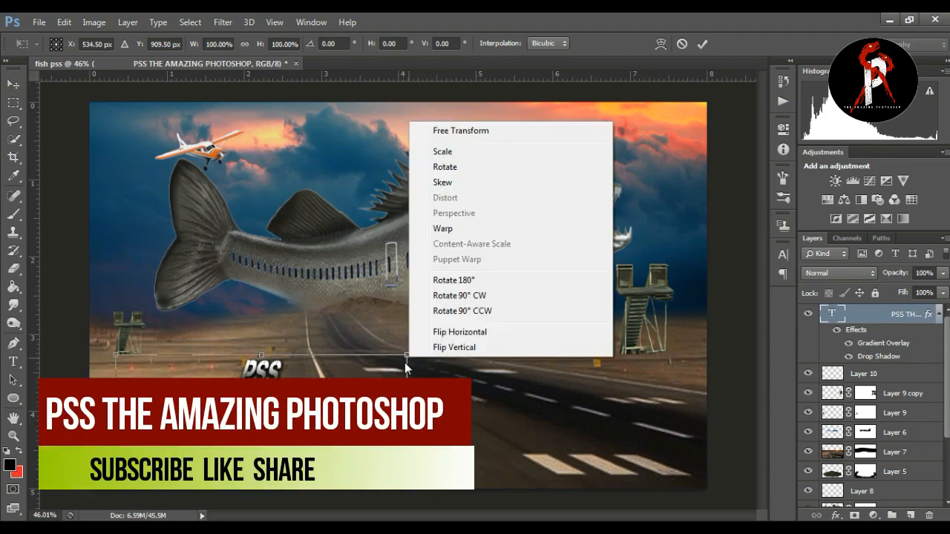
{"action": "left_click", "coordinate": [455, 193]}
{"action": "left_click_drag", "start_coordinate": [409, 356], "coordinate": [412, 356]}
{"action": "left_click_drag", "start_coordinate": [409, 437], "coordinate": [424, 440]}
{"action": "key", "text": "Return"}
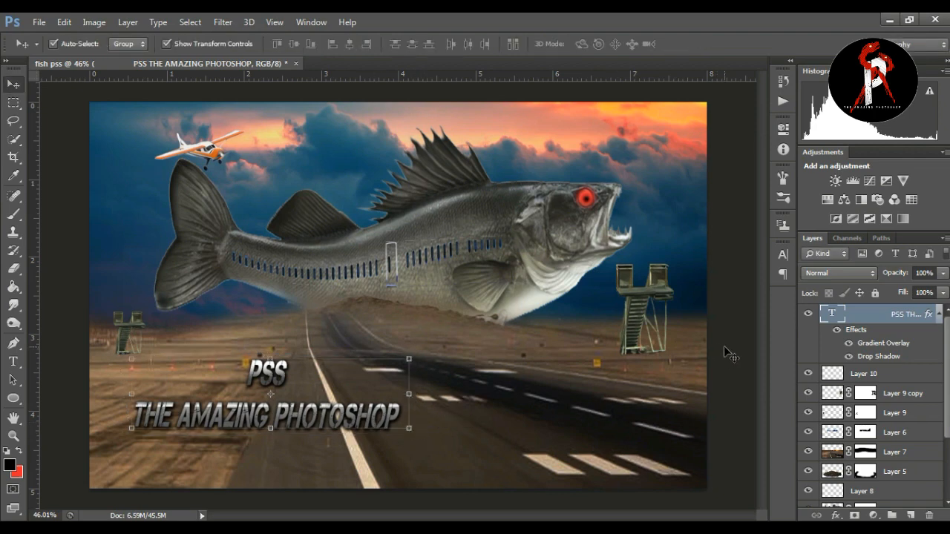
Add a new layer above the airplane layer and paint one soft black spot behind the text with an enlarged brush
{"action": "left_click", "coordinate": [889, 377]}
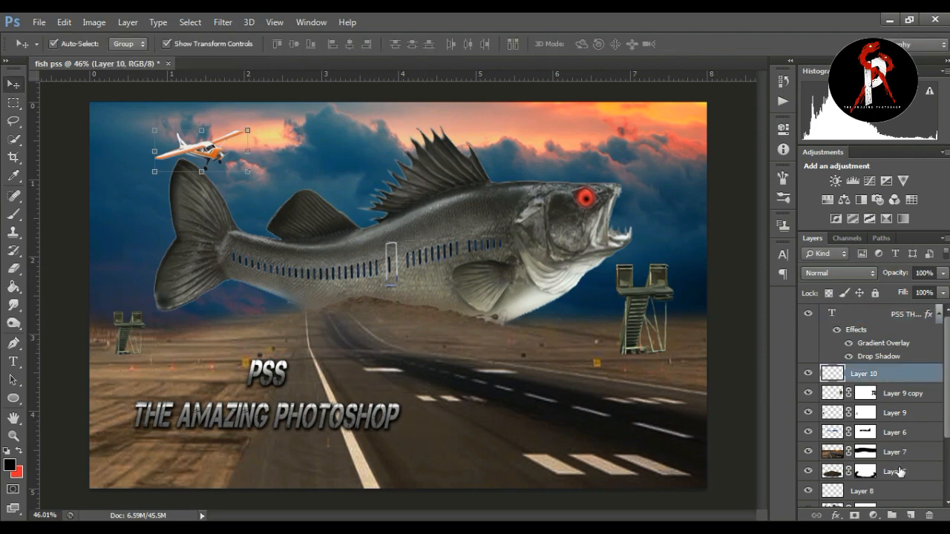
{"action": "left_click", "coordinate": [910, 515]}
{"action": "left_click", "coordinate": [13, 215]}
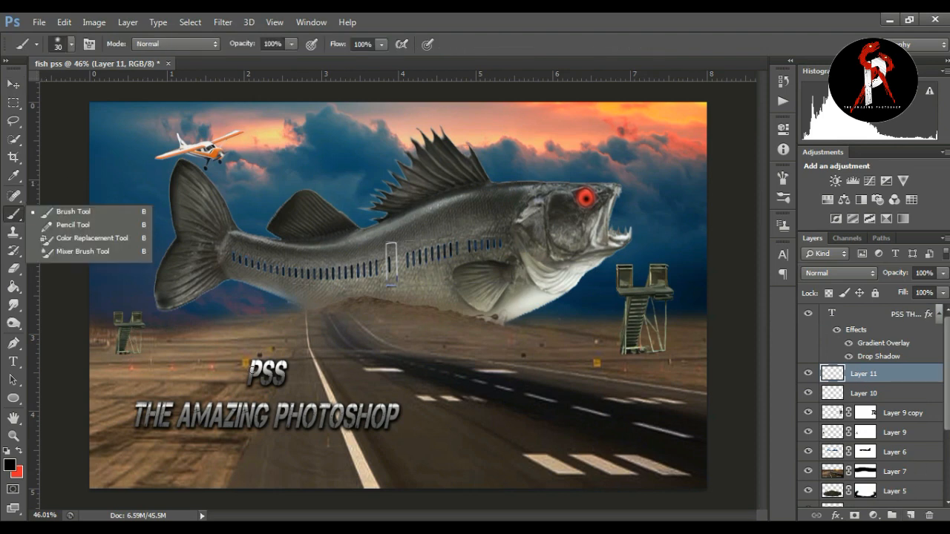
{"action": "left_click", "coordinate": [75, 213]}
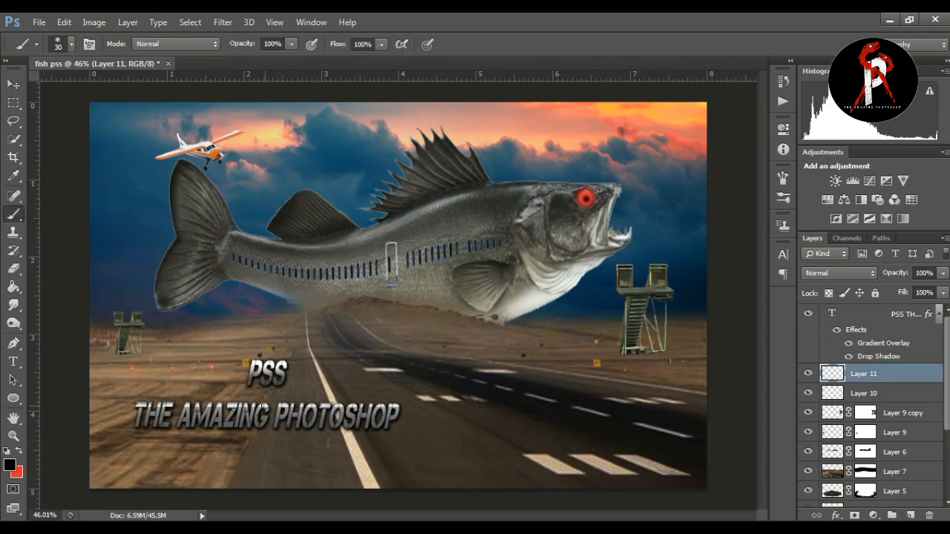
{"action": "key", "text": "bracketright"}
{"action": "key", "text": "bracketright"}
{"action": "key", "text": "bracketright"}
{"action": "key", "text": "bracketright"}
{"action": "key", "text": "bracketright"}
{"action": "key", "text": "bracketright"}
{"action": "left_click", "coordinate": [262, 406]}
Stretch the black spot into a flat shadow about 529% wide and 58% high, placed behind the THE AMAZING PHOTOSHOP line
{"action": "left_click", "coordinate": [13, 84]}
{"action": "key", "text": "ctrl+t"}
{"action": "left_click_drag", "start_coordinate": [309, 360], "coordinate": [577, 395]}
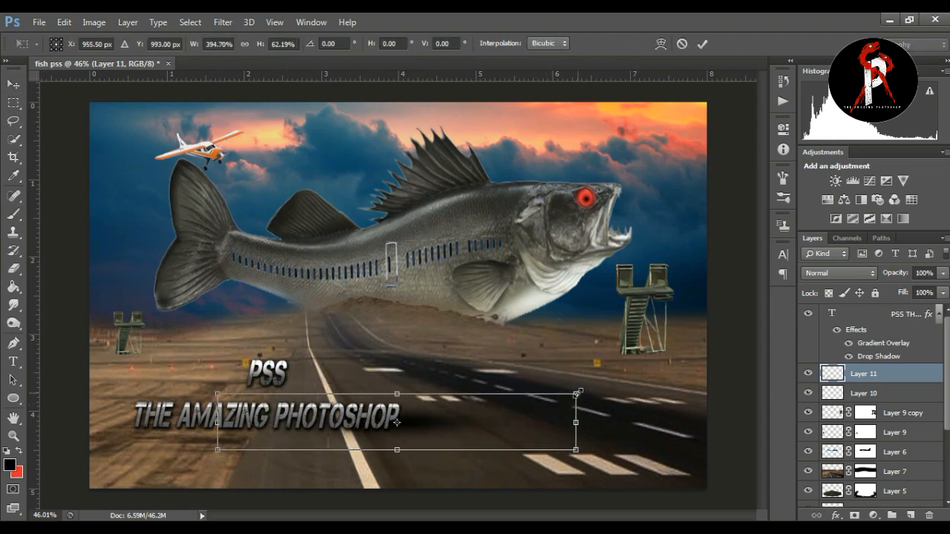
{"action": "left_click_drag", "start_coordinate": [418, 425], "coordinate": [290, 417]}
{"action": "left_click_drag", "start_coordinate": [450, 414], "coordinate": [527, 414]}
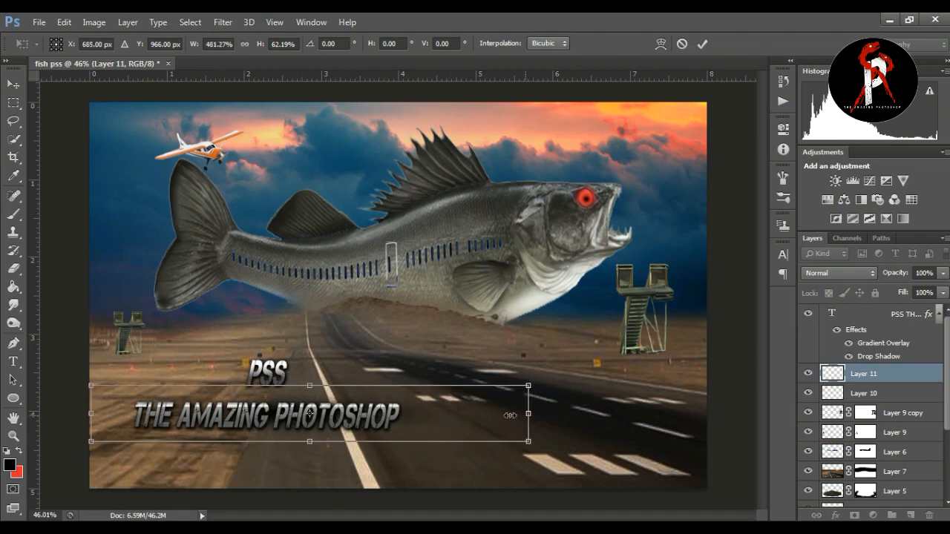
{"action": "left_click_drag", "start_coordinate": [338, 420], "coordinate": [302, 425]}
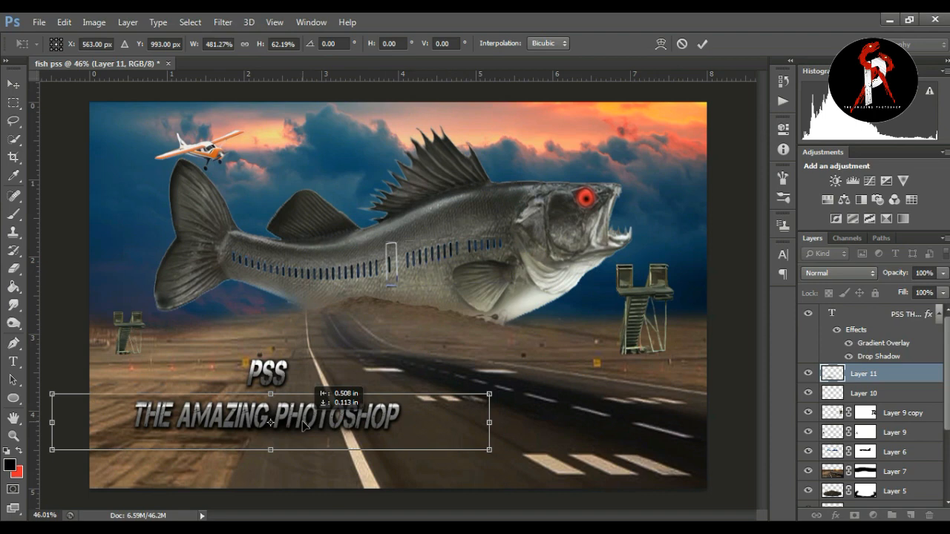
{"action": "left_click_drag", "start_coordinate": [303, 425], "coordinate": [304, 424]}
{"action": "left_click_drag", "start_coordinate": [51, 423], "coordinate": [23, 423]}
{"action": "left_click_drag", "start_coordinate": [494, 423], "coordinate": [509, 422]}
{"action": "left_click_drag", "start_coordinate": [264, 450], "coordinate": [265, 446]}
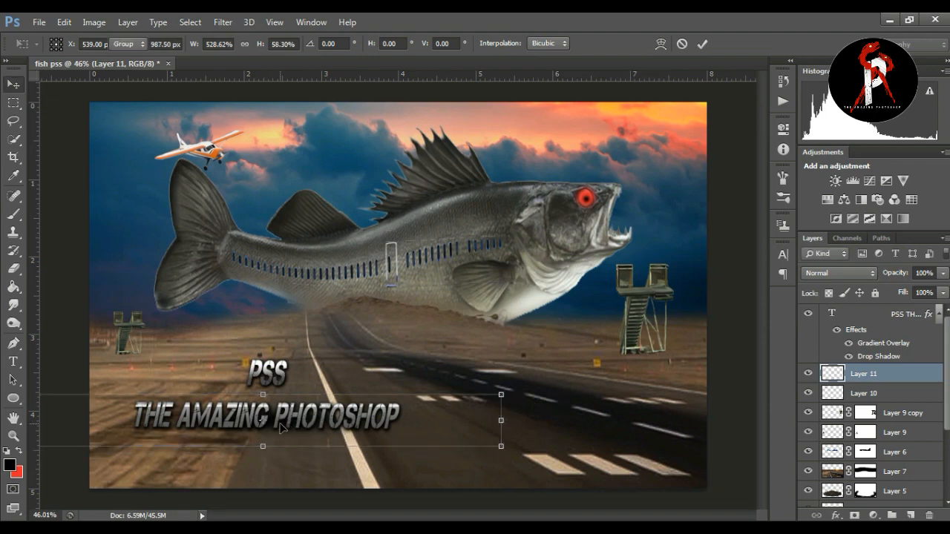
{"action": "key", "text": "Return"}
{"action": "left_click", "coordinate": [737, 402]}
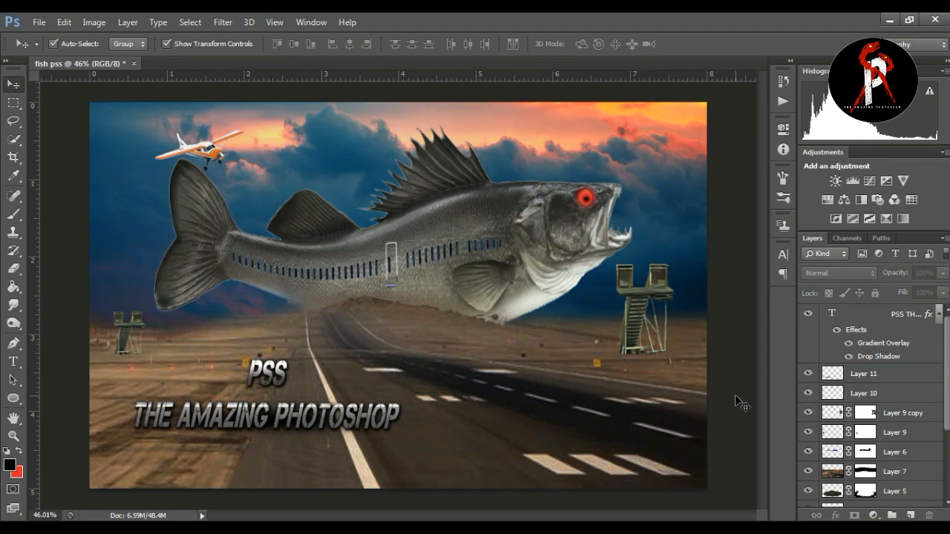
{"action": "left_click", "coordinate": [221, 157]}
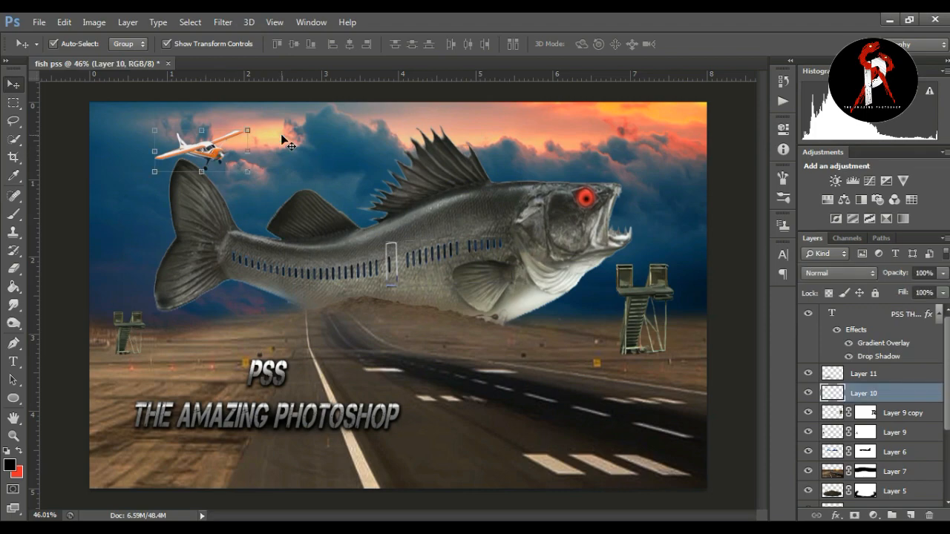
{"action": "left_click", "coordinate": [13, 437]}
{"action": "left_click_drag", "start_coordinate": [226, 155], "coordinate": [207, 159]}
{"action": "left_click_drag", "start_coordinate": [392, 136], "coordinate": [401, 134]}
{"action": "left_click", "coordinate": [14, 84]}
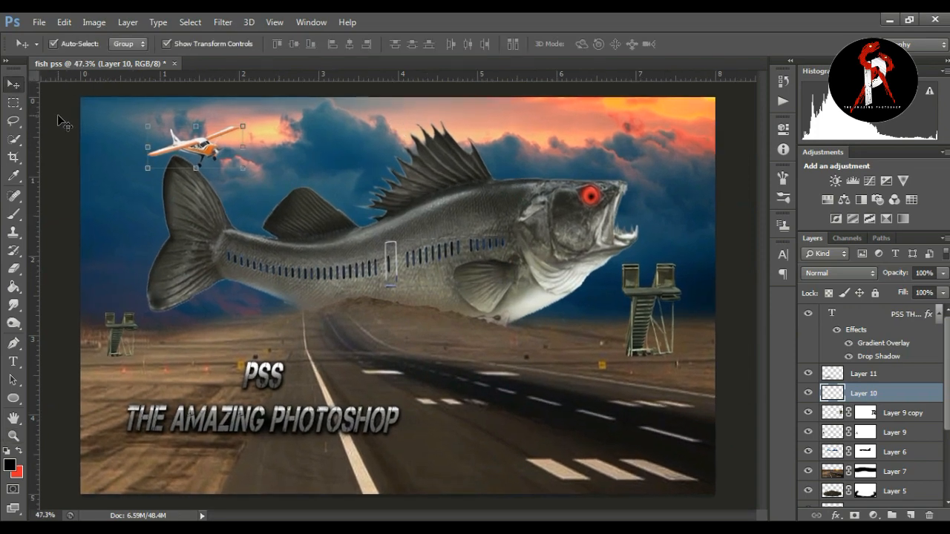
{"action": "left_click", "coordinate": [62, 122]}
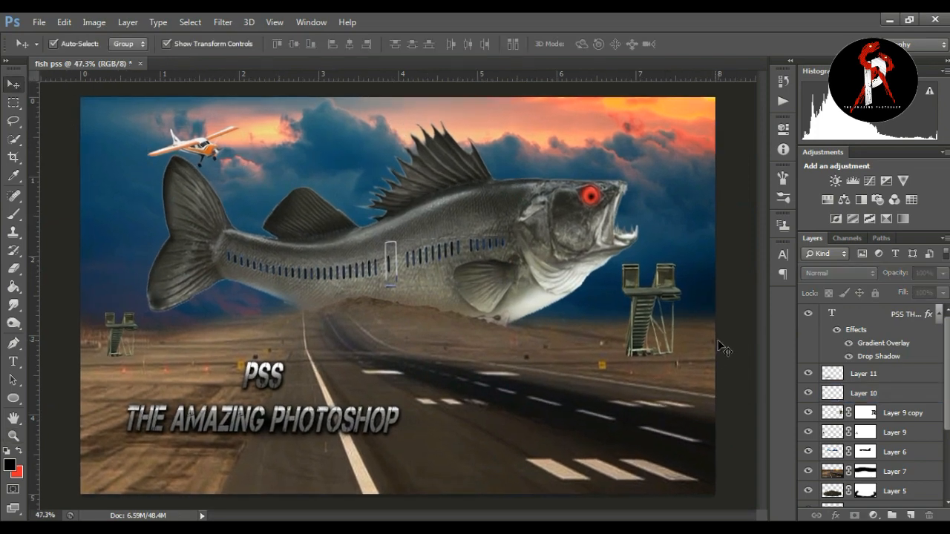
Find the dirt mound layer by toggling its visibility, and mask out the mound beneath the fish's belly with a black brush
{"action": "left_click", "coordinate": [524, 254]}
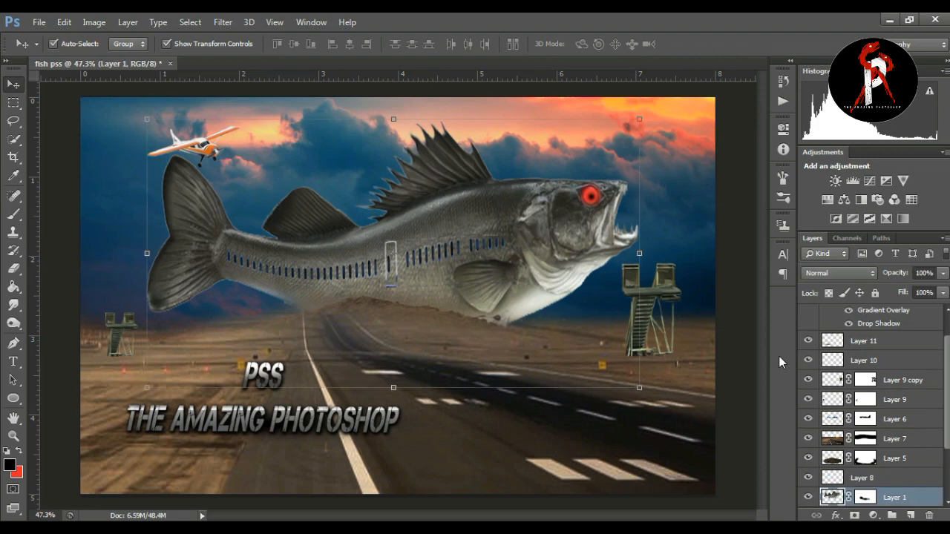
{"action": "left_click", "coordinate": [808, 459]}
{"action": "left_click", "coordinate": [809, 459]}
{"action": "left_click", "coordinate": [808, 459]}
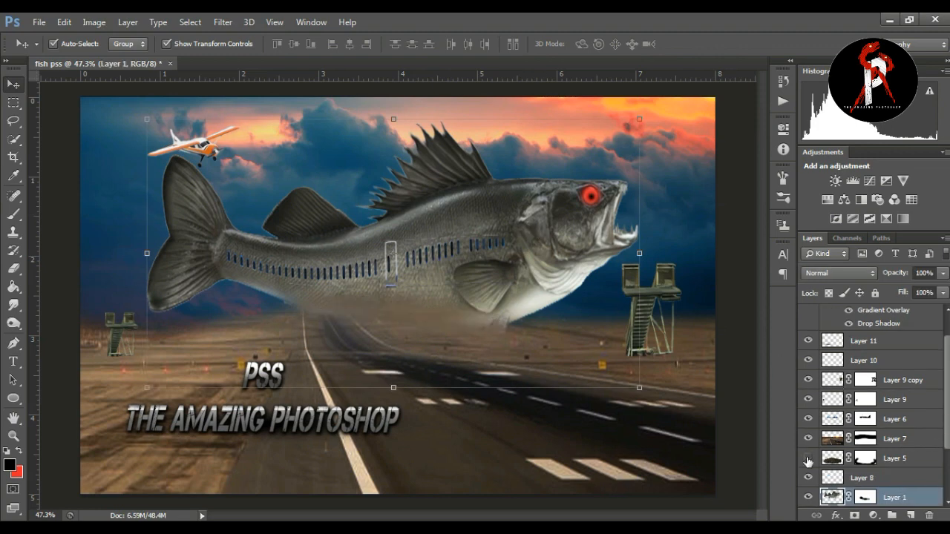
{"action": "left_click", "coordinate": [808, 459]}
{"action": "left_click", "coordinate": [861, 460]}
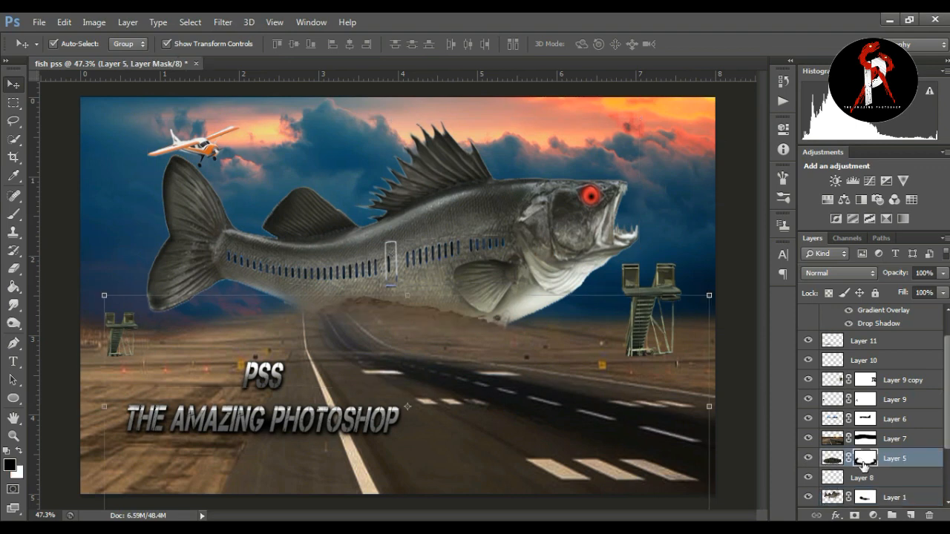
{"action": "left_click", "coordinate": [13, 213]}
{"action": "left_click", "coordinate": [67, 211]}
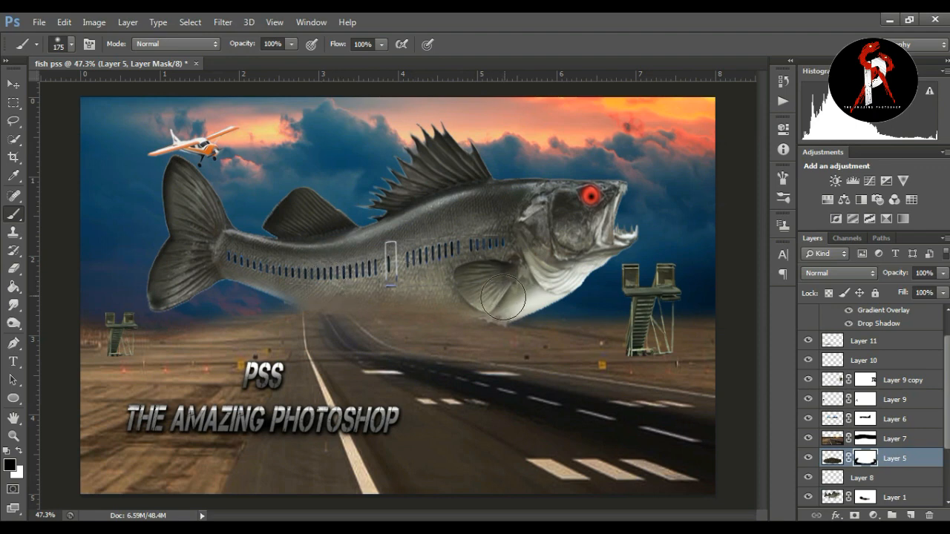
{"action": "left_click_drag", "start_coordinate": [506, 299], "coordinate": [514, 298]}
{"action": "left_click", "coordinate": [13, 88]}
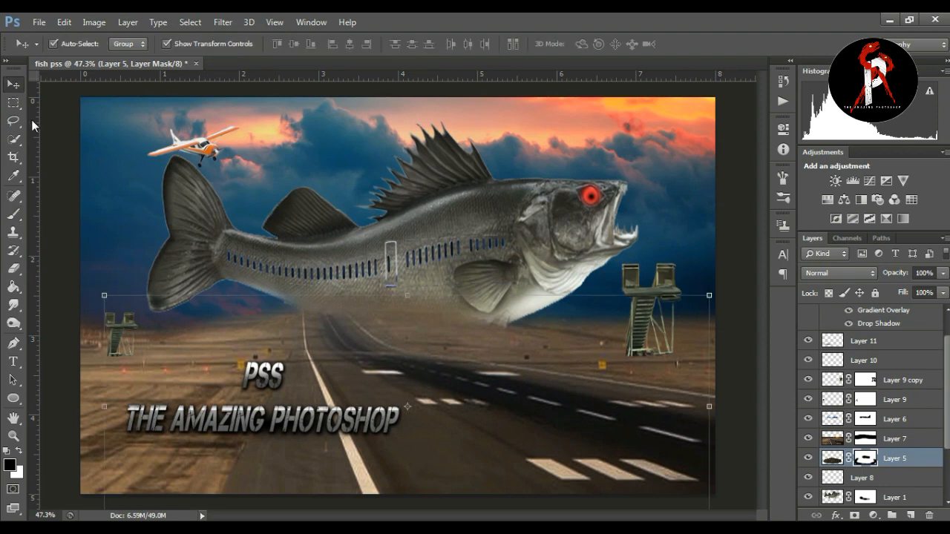
{"action": "left_click", "coordinate": [50, 127]}
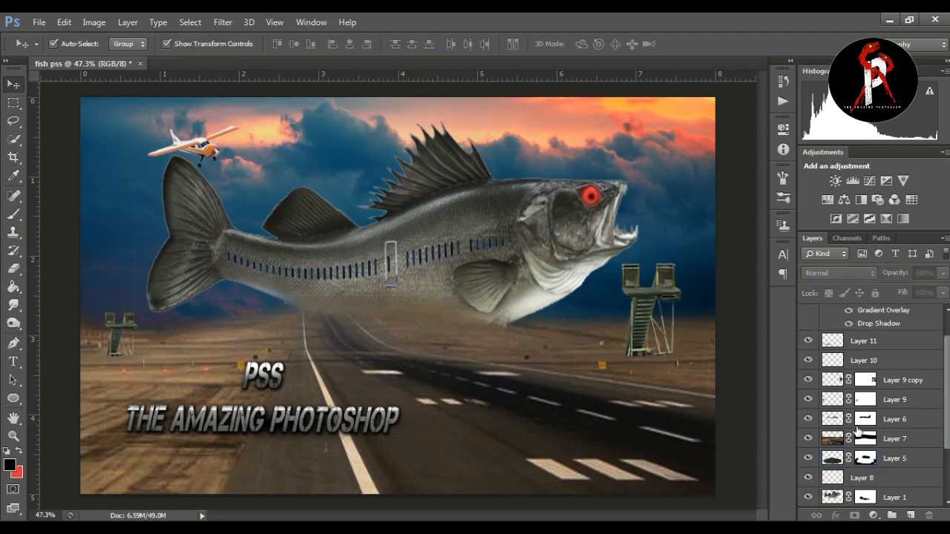
Try different blend modes on the red eye layer and set it to Linear Burn
{"action": "left_click", "coordinate": [830, 497]}
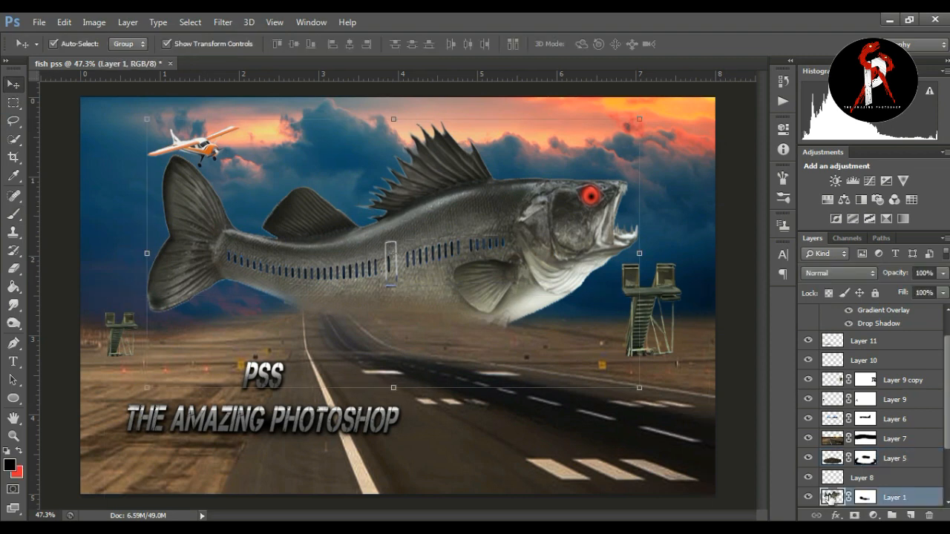
{"action": "left_click", "coordinate": [13, 436]}
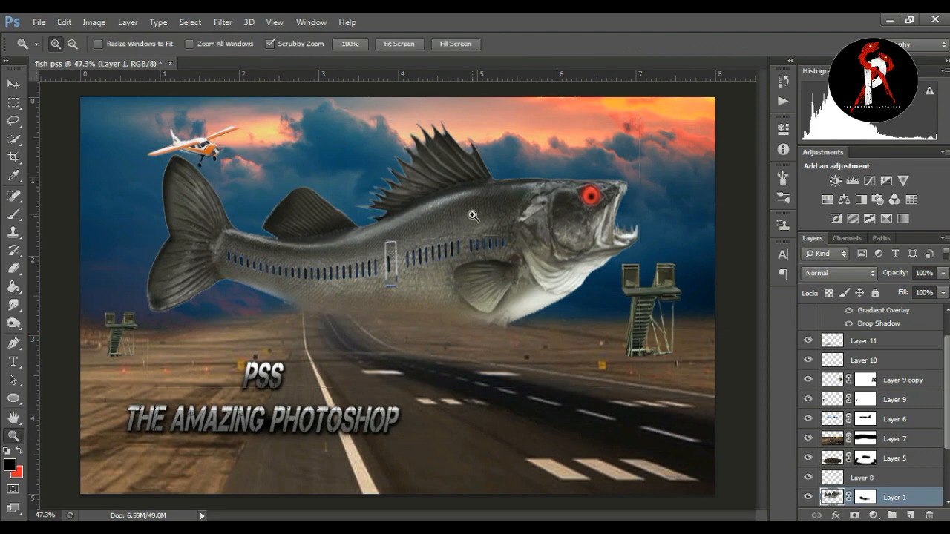
{"action": "left_click", "coordinate": [826, 479]}
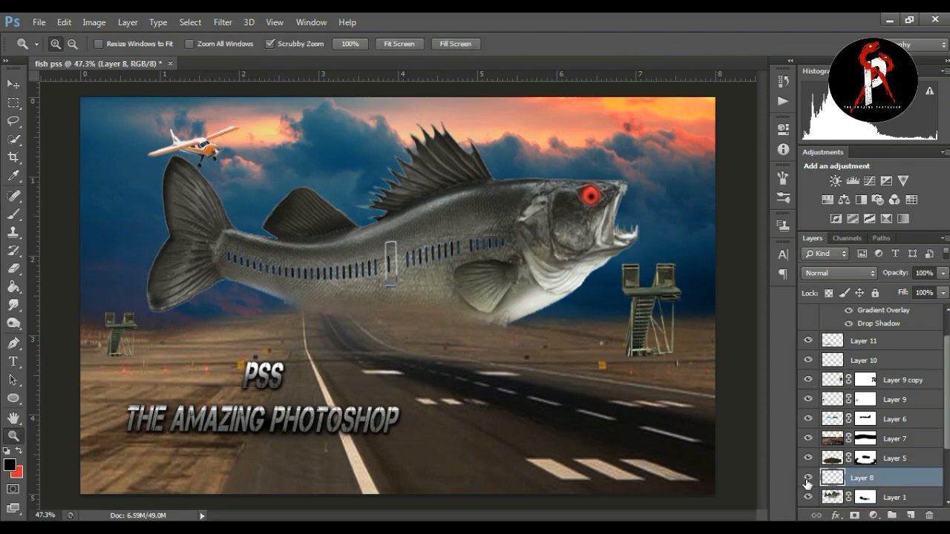
{"action": "left_click", "coordinate": [831, 274]}
{"action": "left_click", "coordinate": [818, 186]}
{"action": "key", "text": "Down"}
{"action": "key", "text": "Down"}
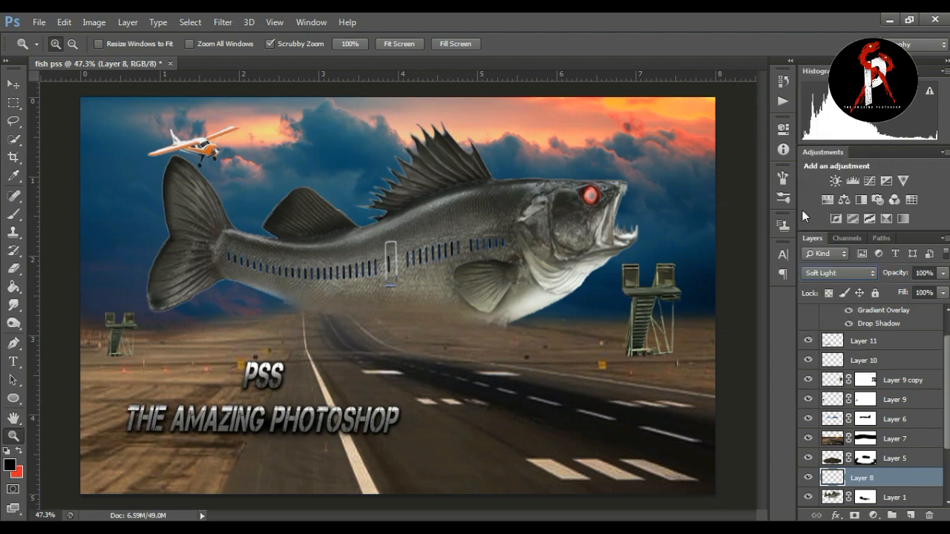
{"action": "key", "text": "Up"}
{"action": "key", "text": "Up"}
{"action": "key", "text": "Up"}
{"action": "key", "text": "Up"}
{"action": "key", "text": "Up"}
{"action": "key", "text": "Up"}
{"action": "key", "text": "Up"}
{"action": "key", "text": "Up"}
{"action": "key", "text": "Up"}
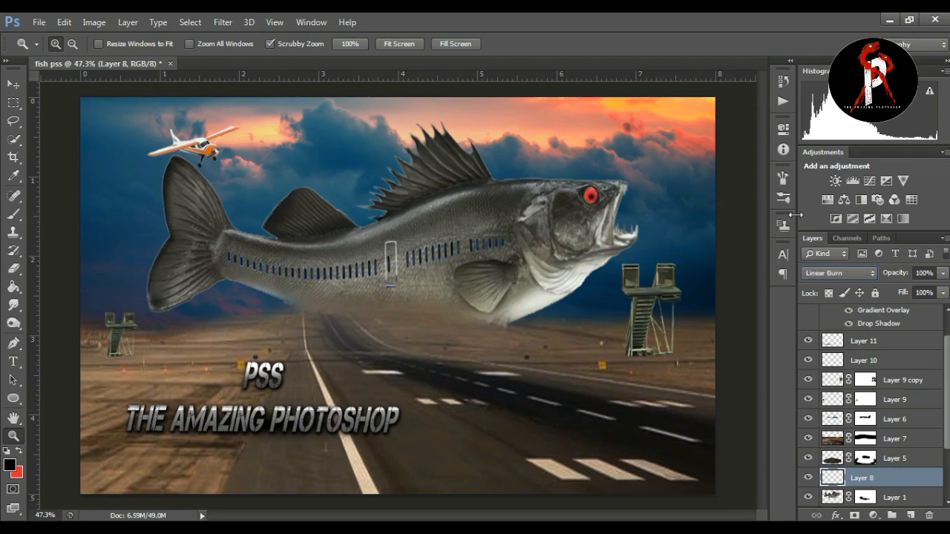